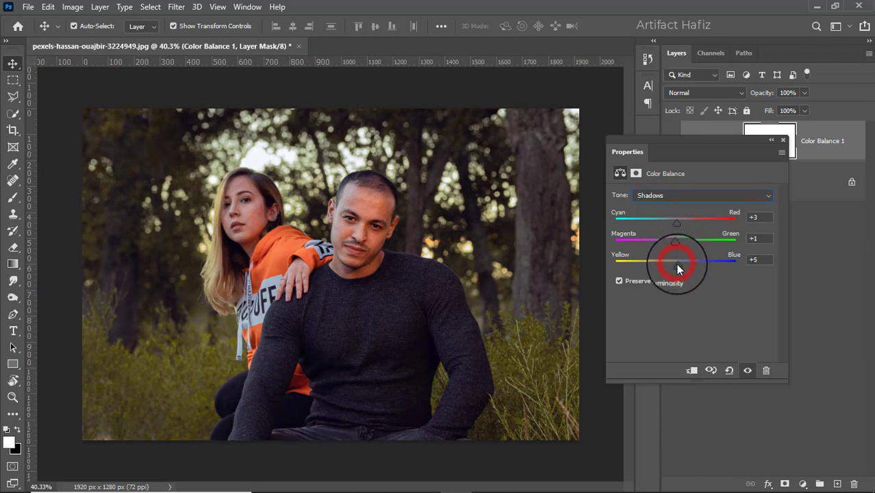
Set the Color Balance highlights to +4 cyan-red, +7 magenta-green and -1 yellow-blue
{"action": "left_click", "coordinate": [677, 200]}
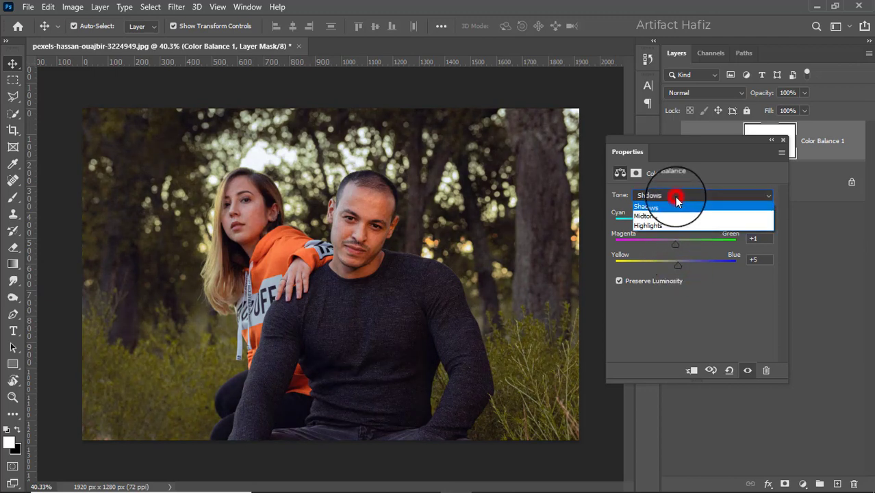
{"action": "left_click", "coordinate": [674, 229]}
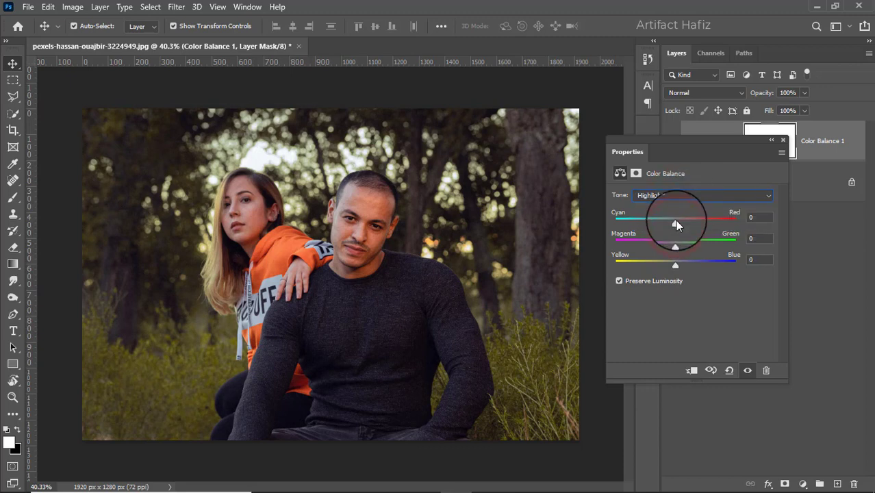
{"action": "left_click_drag", "start_coordinate": [676, 224], "coordinate": [672, 271]}
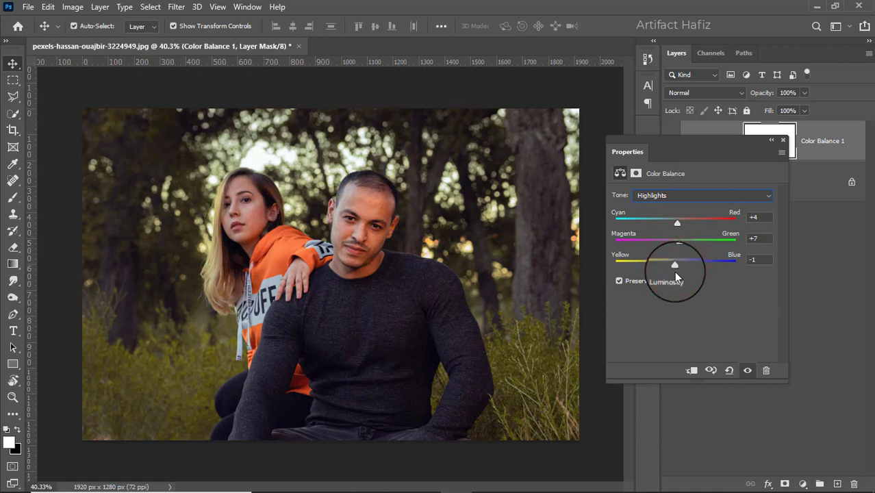
{"action": "left_click", "coordinate": [784, 141]}
Add a Curves adjustment layer, anchor the RGB curve's shadows and raise its highlights slightly, then compare the image with and without it
{"action": "left_click", "coordinate": [802, 483]}
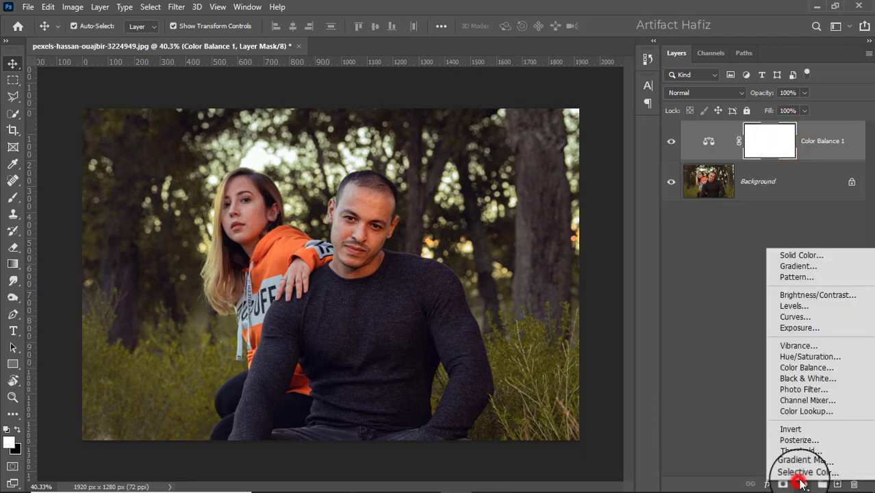
{"action": "left_click", "coordinate": [796, 317]}
{"action": "left_click", "coordinate": [675, 318]}
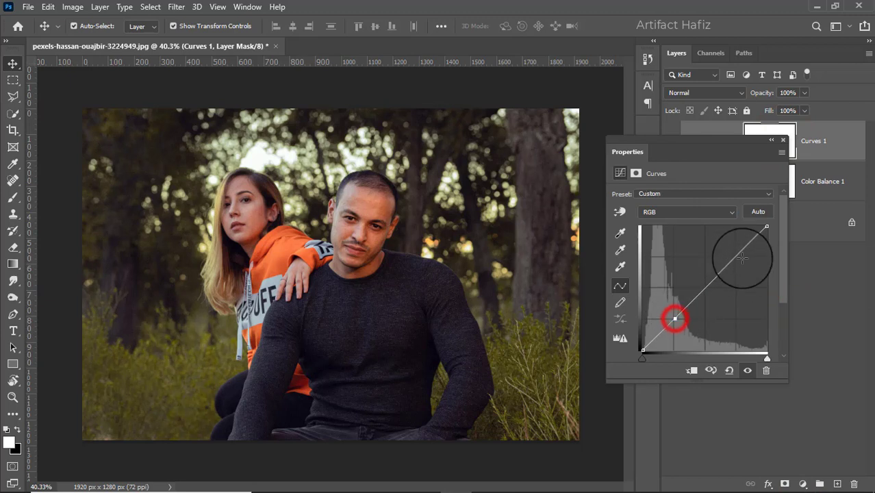
{"action": "left_click_drag", "start_coordinate": [738, 255], "coordinate": [733, 248]}
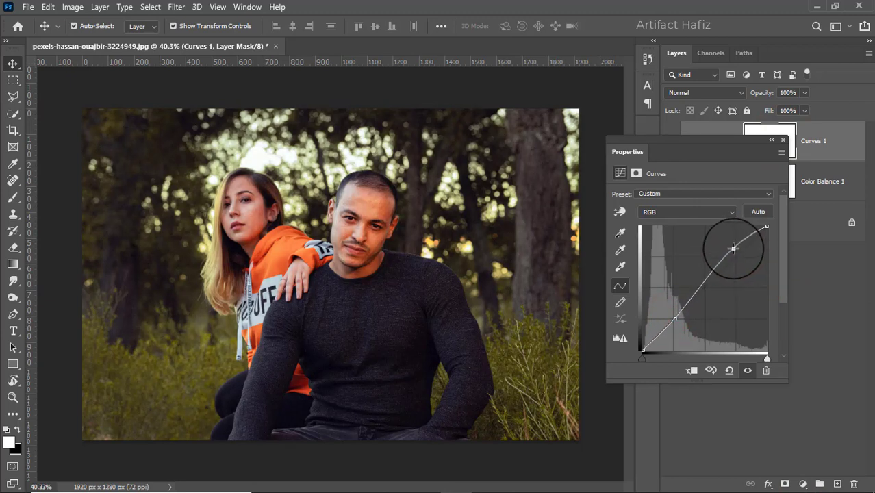
{"action": "left_click", "coordinate": [785, 142]}
{"action": "left_click", "coordinate": [671, 141]}
{"action": "left_click", "coordinate": [671, 141]}
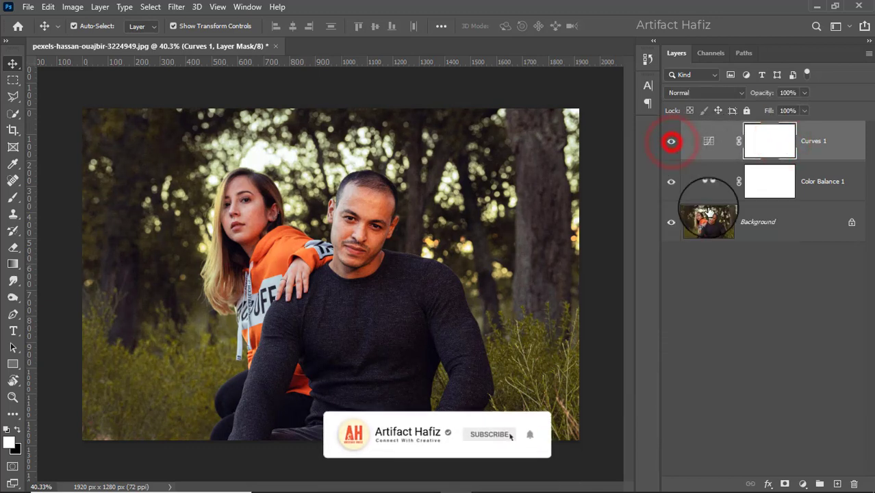
Add a Color Lookup adjustment layer with the Fuji ETERNA 250D Kodak 2395 3D LUT and reduce its opacity to 12%
{"action": "left_click", "coordinate": [803, 477]}
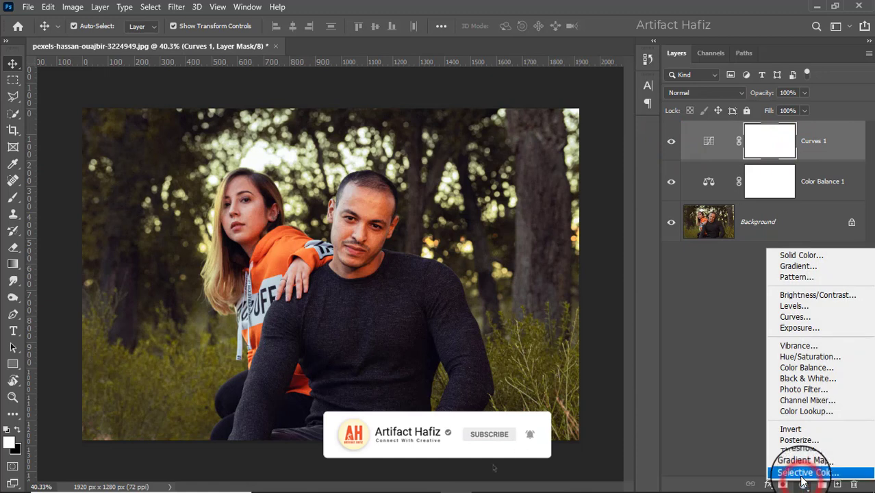
{"action": "left_click", "coordinate": [799, 411]}
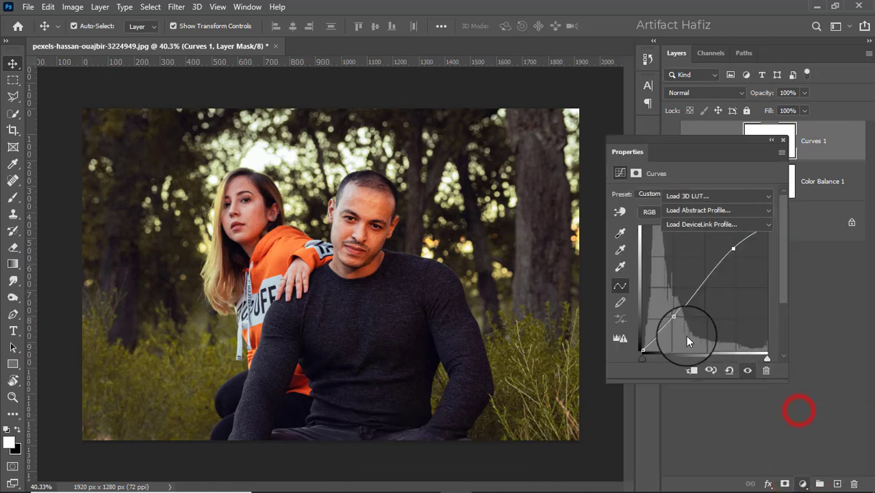
{"action": "left_click", "coordinate": [679, 197]}
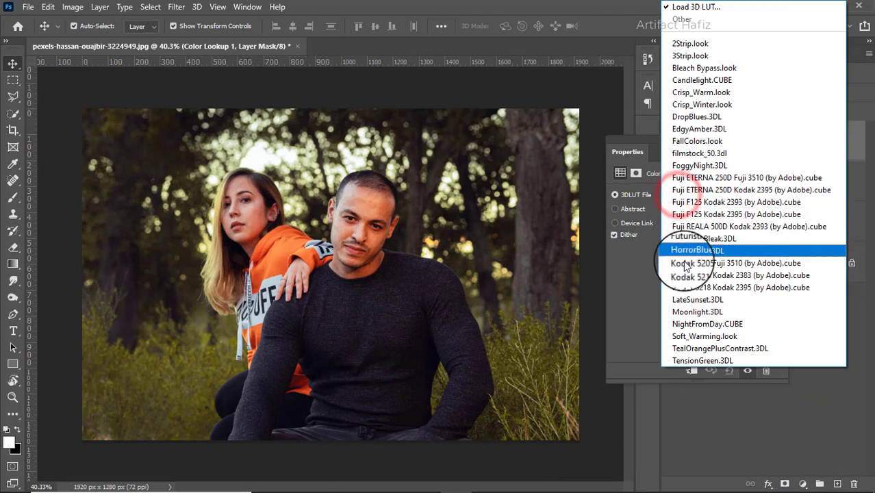
{"action": "left_click", "coordinate": [698, 190]}
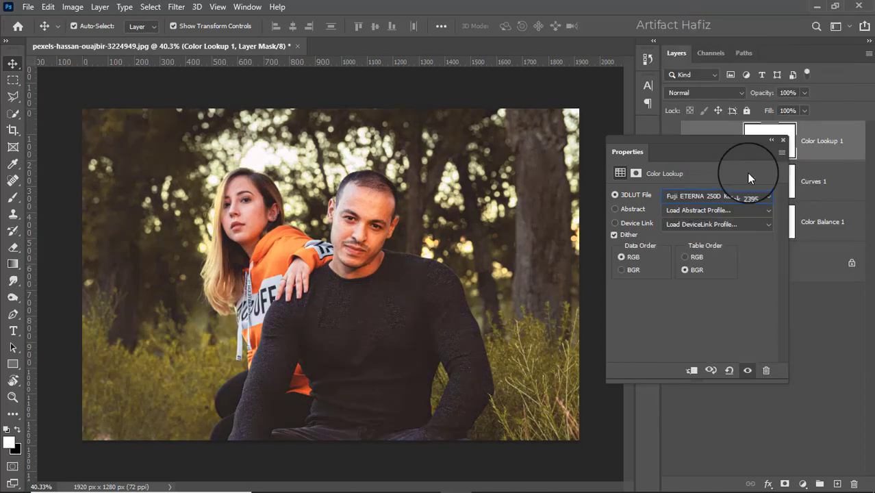
{"action": "left_click", "coordinate": [784, 139]}
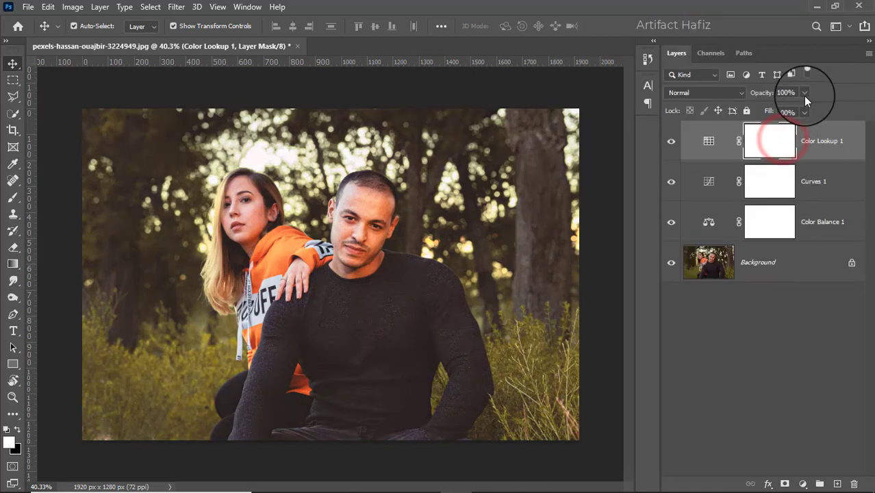
{"action": "left_click", "coordinate": [805, 94]}
{"action": "left_click_drag", "start_coordinate": [805, 93], "coordinate": [754, 112]}
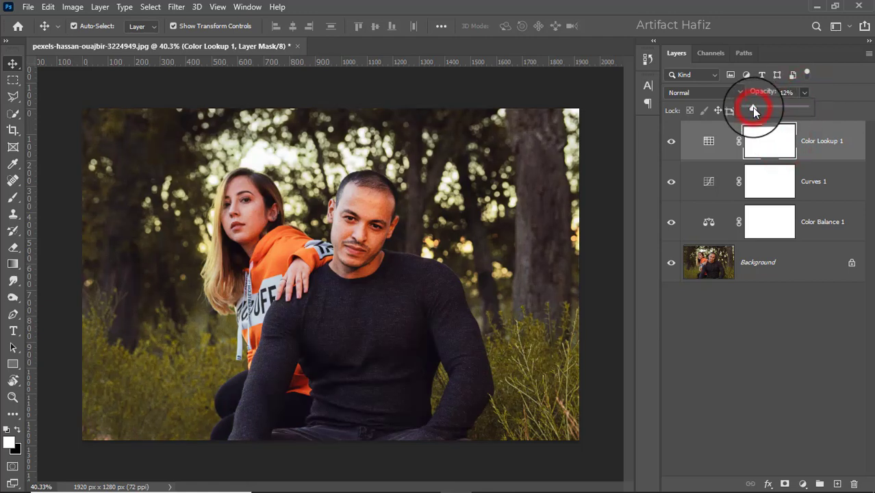
Stamp all visible layers into a new layer above Color Lookup 1 and convert it for smart filters
{"action": "left_click", "coordinate": [820, 140]}
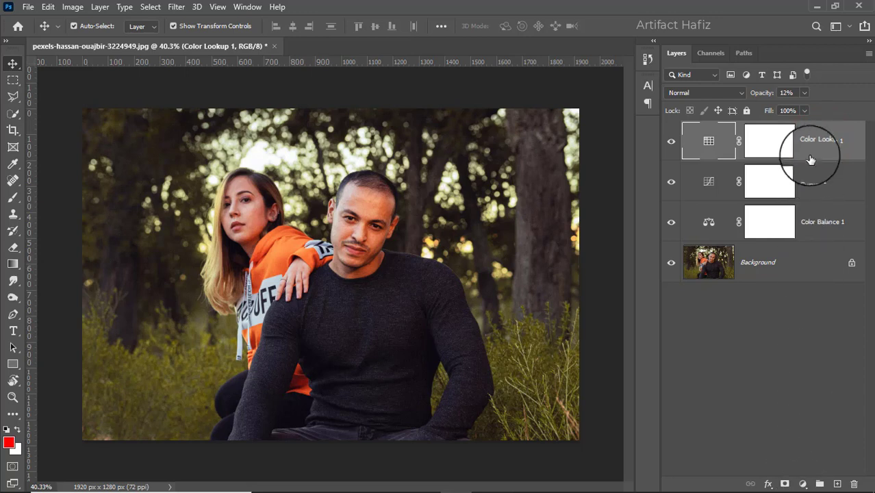
{"action": "key", "text": "ctrl+alt+shift+e"}
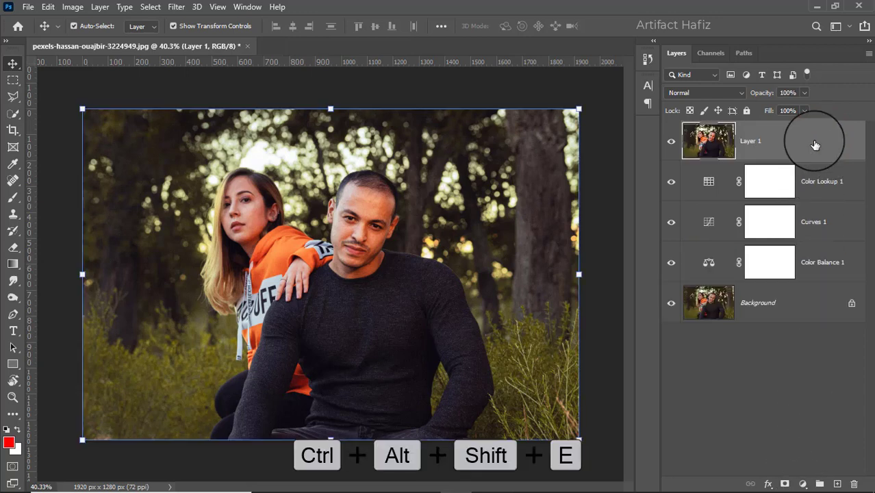
{"action": "left_click", "coordinate": [176, 7]}
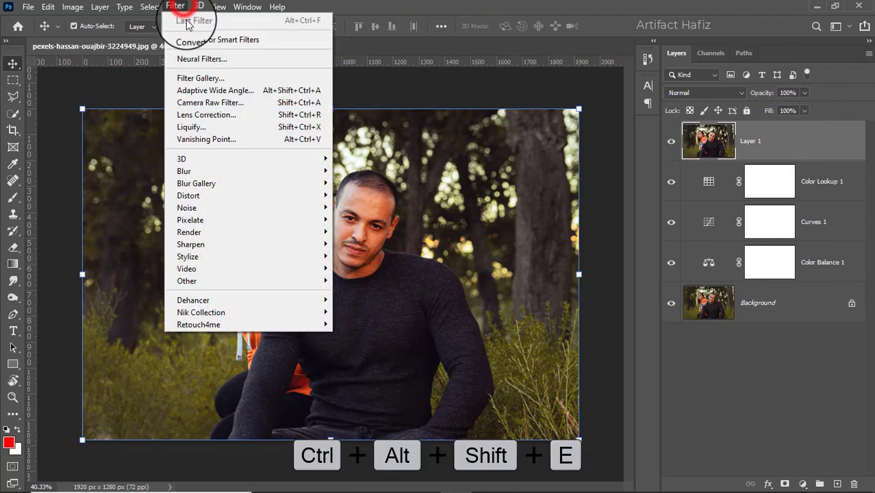
{"action": "left_click", "coordinate": [193, 39]}
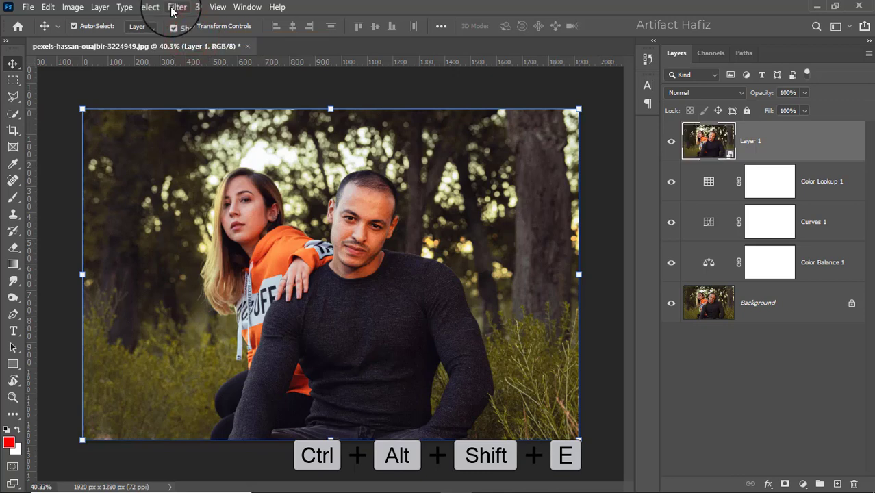
Apply the Camera Raw filter to the stamped layer and set Temperature to +11 and Tint to -7
{"action": "left_click", "coordinate": [176, 6]}
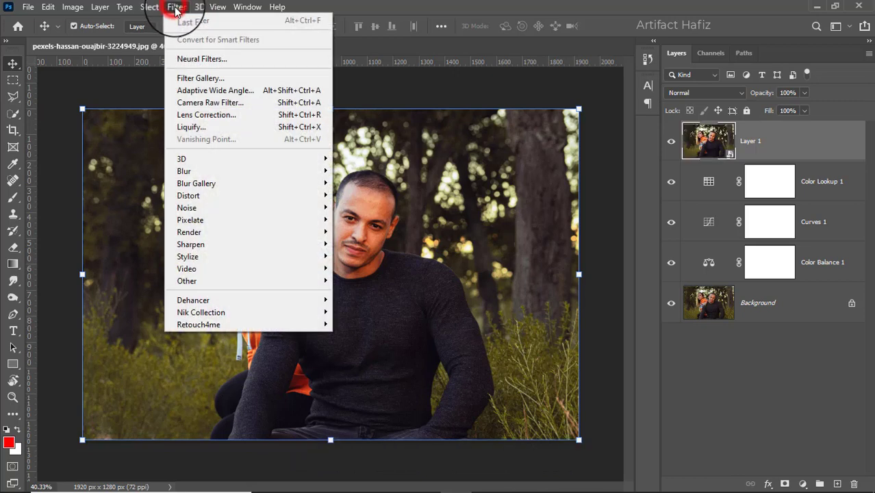
{"action": "left_click", "coordinate": [195, 103]}
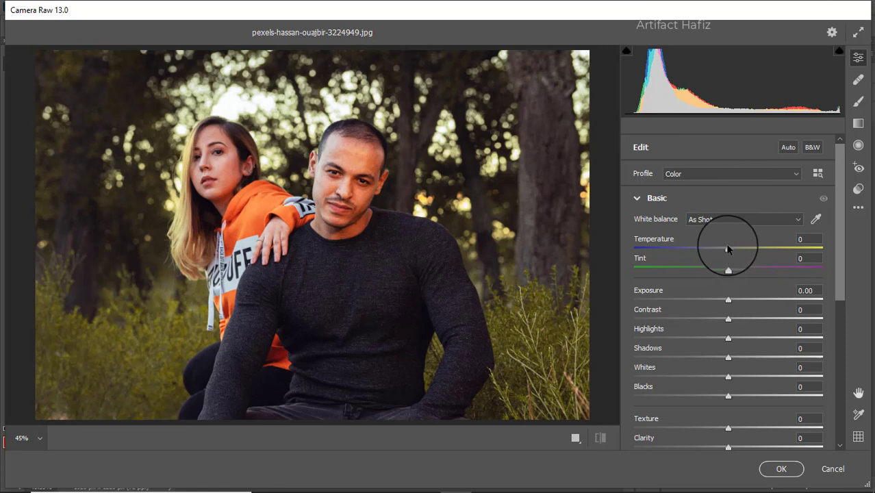
{"action": "left_click_drag", "start_coordinate": [728, 248], "coordinate": [739, 251]}
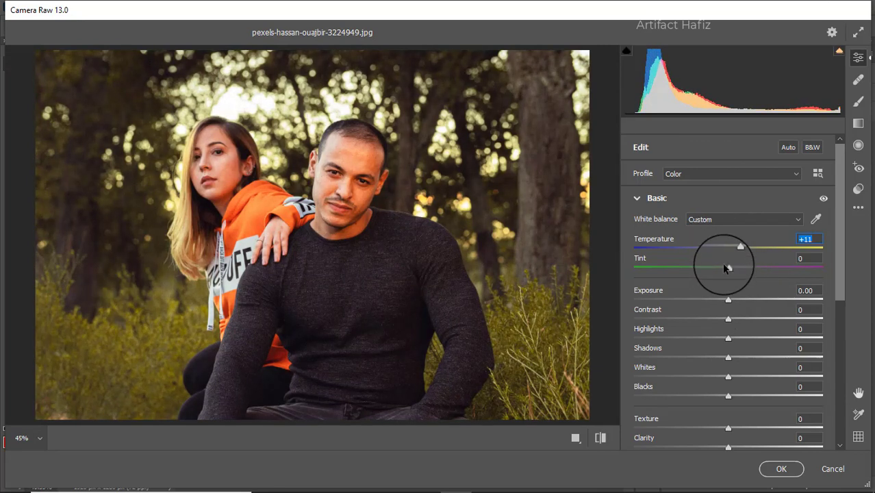
{"action": "left_click_drag", "start_coordinate": [728, 265], "coordinate": [728, 272]}
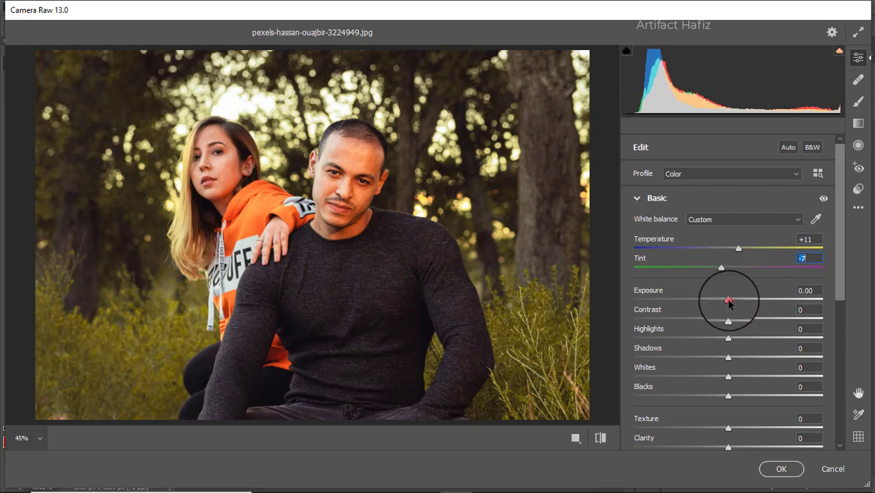
Set Exposure to -0.05, Highlights to -24, Shadows to +10, Whites to +27 and Blacks to -7
{"action": "left_click_drag", "start_coordinate": [728, 301], "coordinate": [727, 303]}
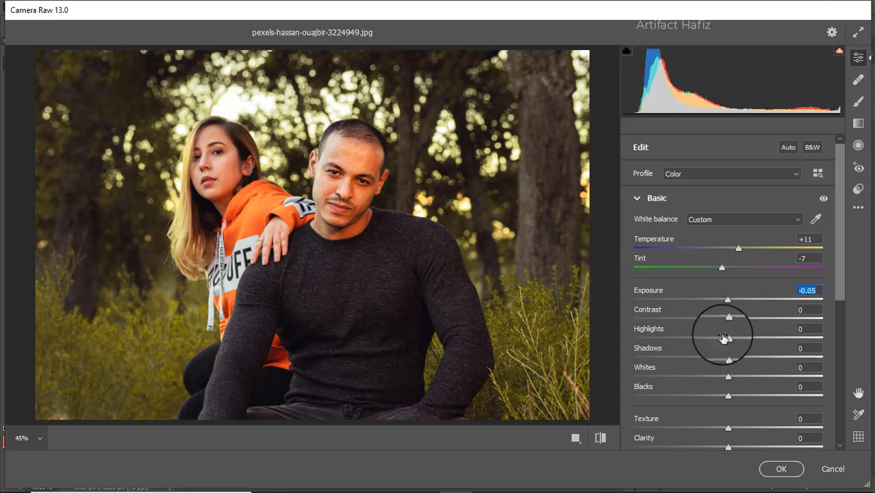
{"action": "left_click_drag", "start_coordinate": [728, 338], "coordinate": [706, 337]}
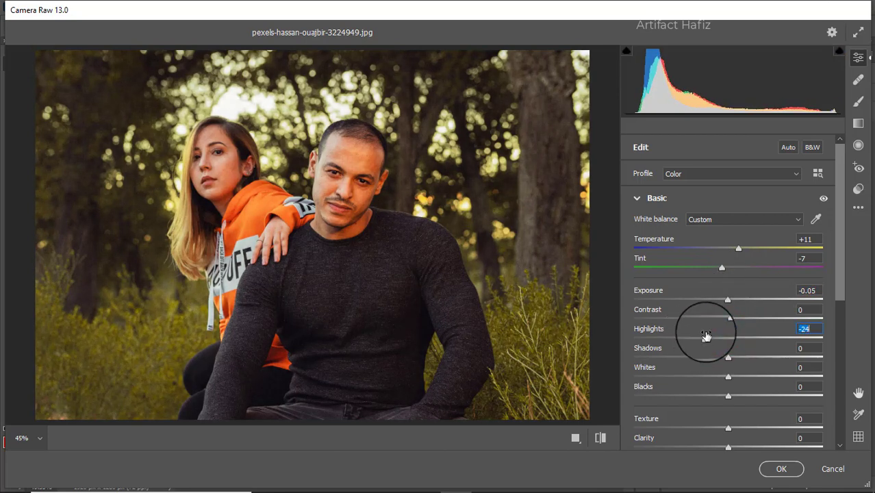
{"action": "left_click_drag", "start_coordinate": [727, 374], "coordinate": [737, 357]}
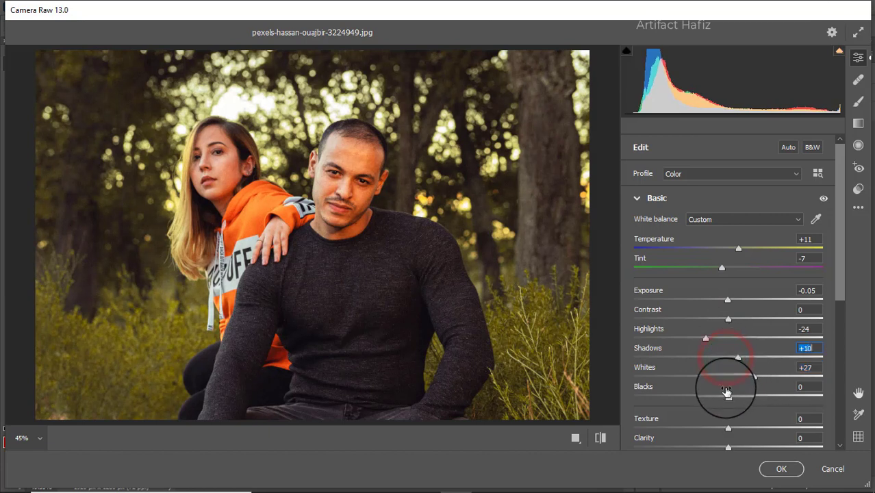
{"action": "left_click_drag", "start_coordinate": [723, 396], "coordinate": [722, 397]}
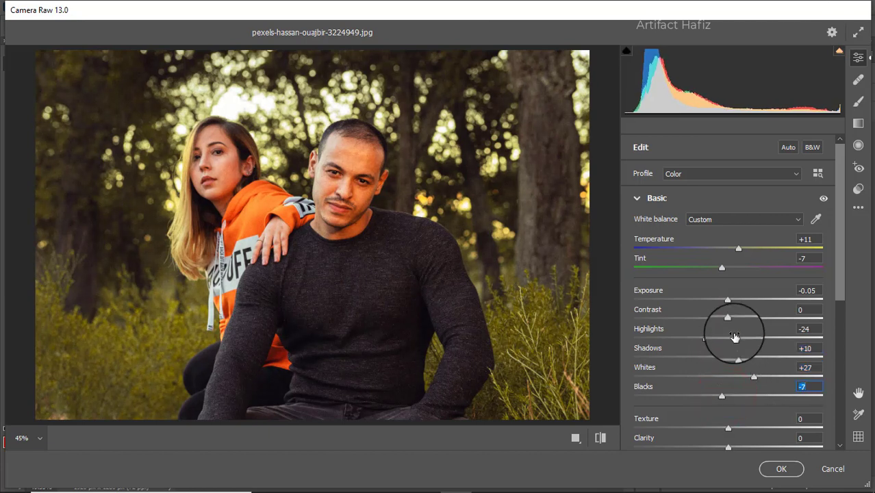
Set Texture to -4, Clarity to +3, Dehaze to +5, Vibrance to +18 and Saturation to -8
{"action": "scroll", "coordinate": [734, 337], "scroll_direction": "down", "scroll_amount": 2}
{"action": "mouse_move", "coordinate": [729, 367]}
{"action": "left_mouse_down"}
{"action": "mouse_move", "coordinate": [732, 388]}
{"action": "mouse_move", "coordinate": [724, 369]}
{"action": "left_mouse_up"}
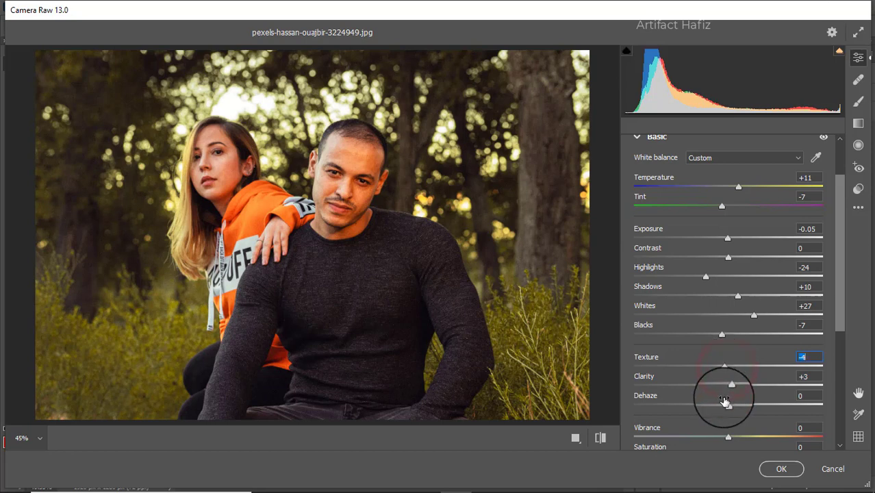
{"action": "mouse_move", "coordinate": [728, 404]}
{"action": "left_mouse_down"}
{"action": "mouse_move", "coordinate": [743, 409]}
{"action": "mouse_move", "coordinate": [734, 407]}
{"action": "left_mouse_up"}
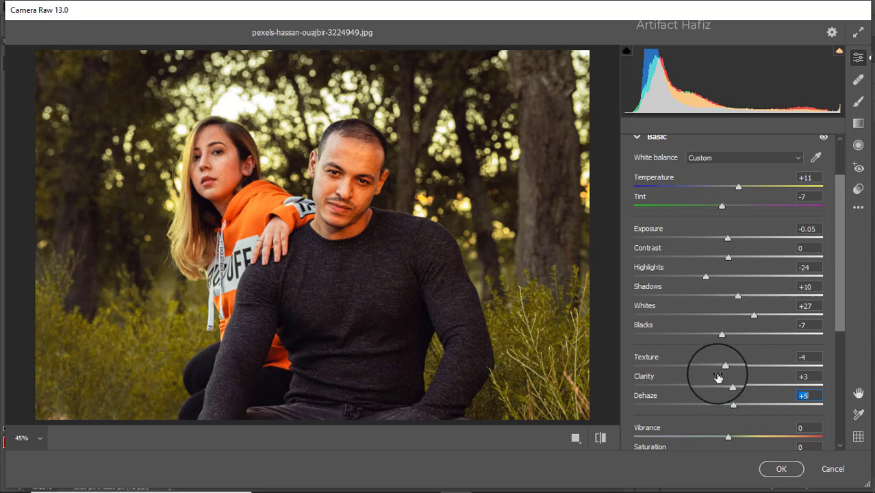
{"action": "scroll", "coordinate": [719, 370], "scroll_direction": "down", "scroll_amount": 3}
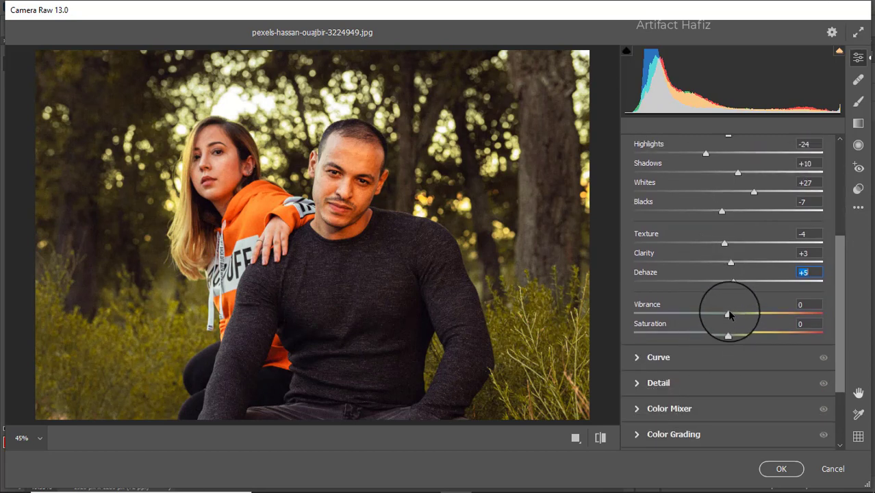
{"action": "left_click_drag", "start_coordinate": [729, 313], "coordinate": [722, 337]}
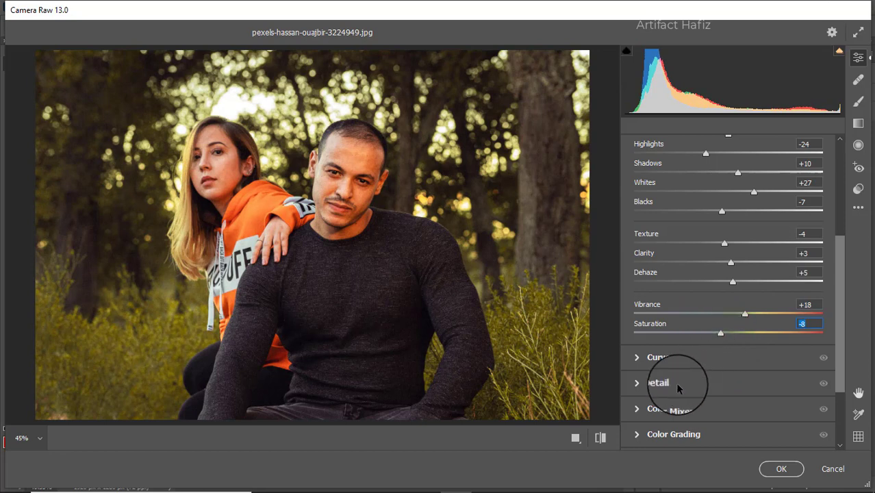
On the blue channel curve, raise the black point to output 7 and add a point at input 63, output 65
{"action": "left_click", "coordinate": [668, 359]}
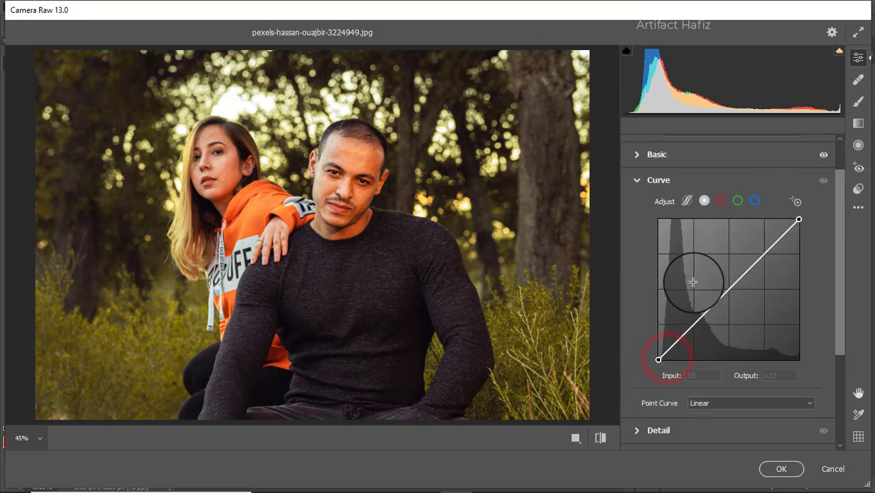
{"action": "left_click", "coordinate": [754, 200]}
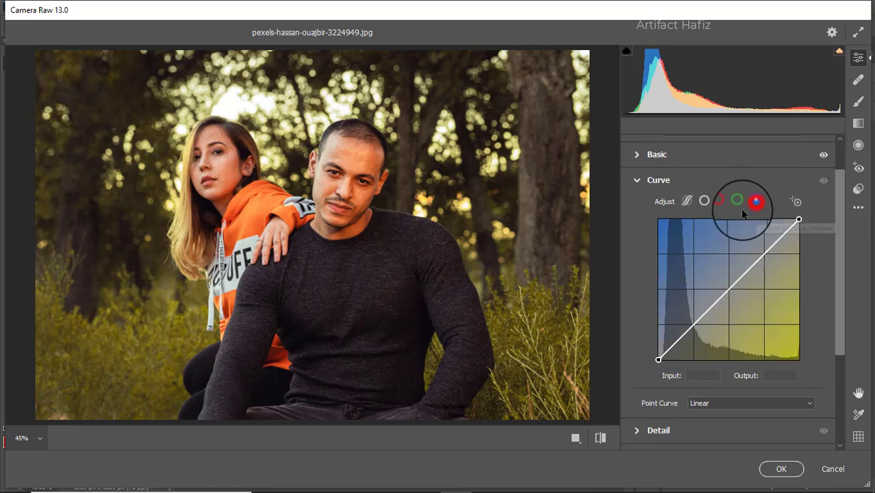
{"action": "left_click_drag", "start_coordinate": [658, 358], "coordinate": [658, 354]}
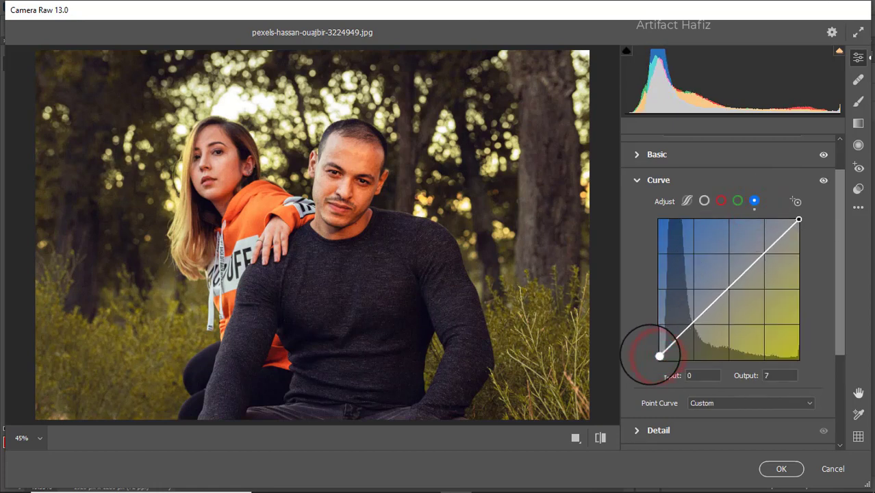
{"action": "left_click_drag", "start_coordinate": [693, 320], "coordinate": [693, 323]}
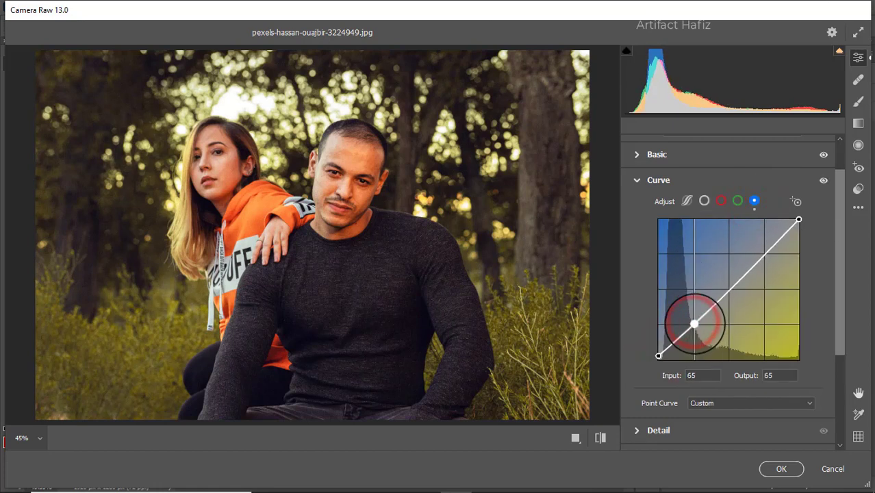
Set the detail Sharpening to 8, Noise Reduction to 7 and Color Noise Reduction to 9
{"action": "scroll", "coordinate": [694, 315], "scroll_direction": "down", "scroll_amount": 4}
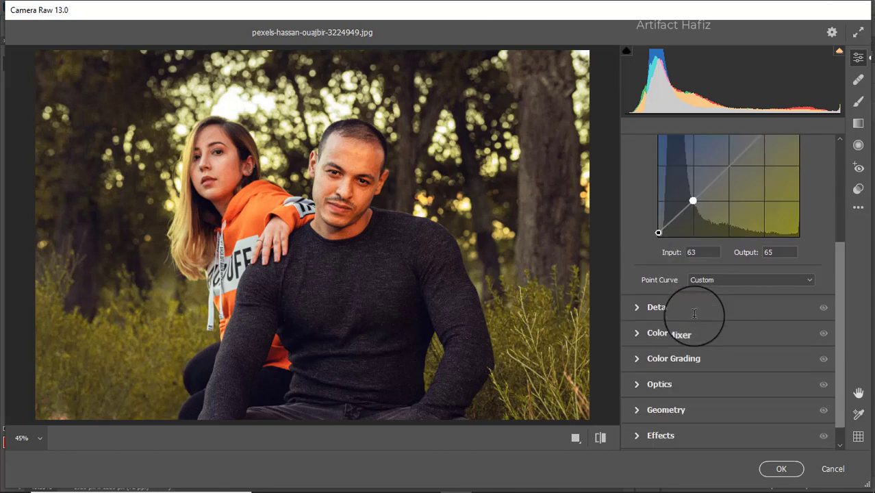
{"action": "left_click", "coordinate": [691, 308]}
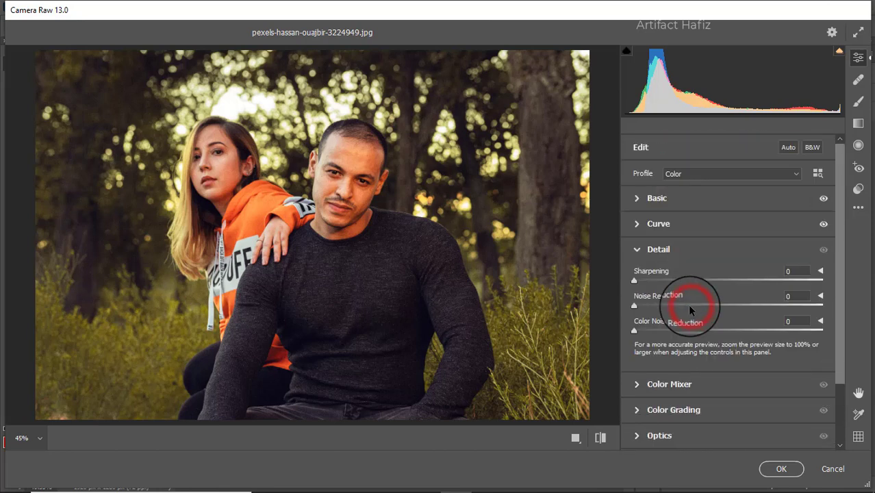
{"action": "left_click", "coordinate": [637, 281]}
{"action": "left_click_drag", "start_coordinate": [637, 281], "coordinate": [640, 282]}
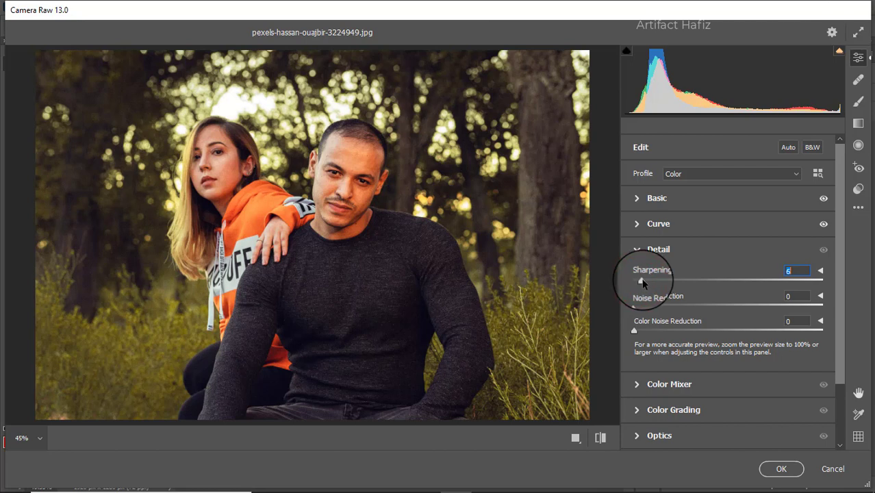
{"action": "left_click_drag", "start_coordinate": [639, 304], "coordinate": [646, 309]}
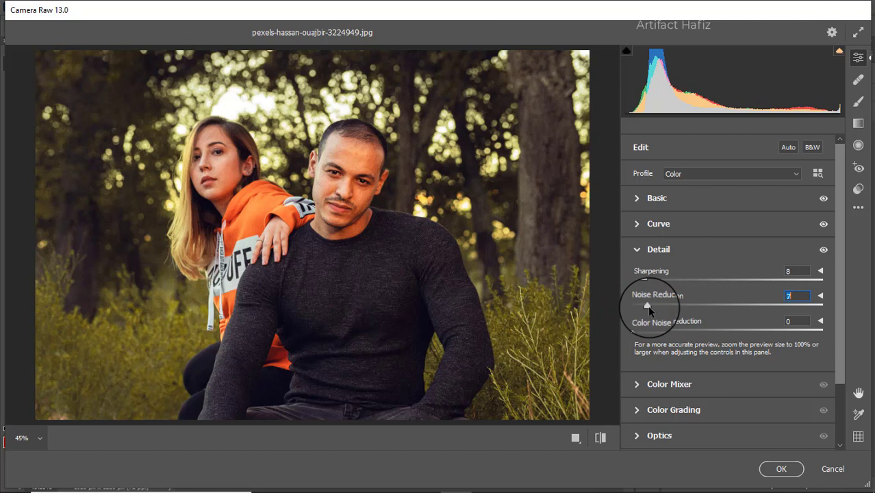
{"action": "left_click_drag", "start_coordinate": [638, 332], "coordinate": [651, 332]}
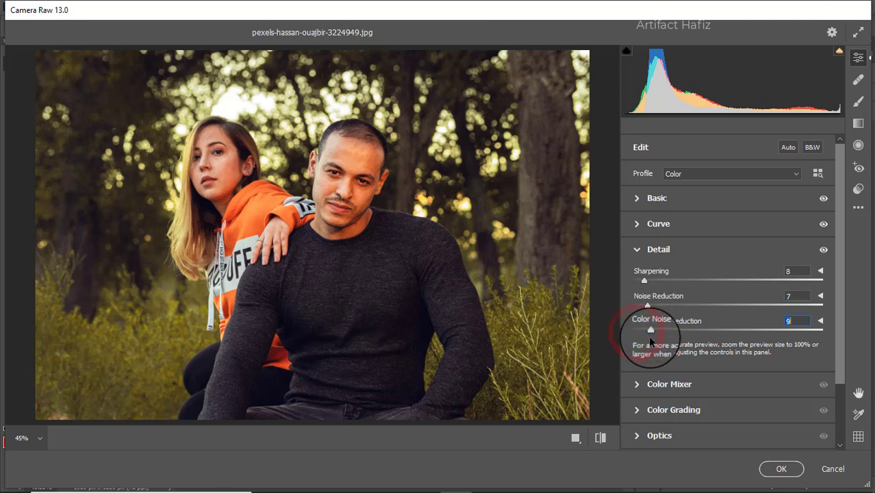
In the HSL color mixer, set Saturation for Reds to +27, Yellows to -46, Greens to -64, Aquas to +8 and Blues to +7
{"action": "left_click", "coordinate": [638, 384]}
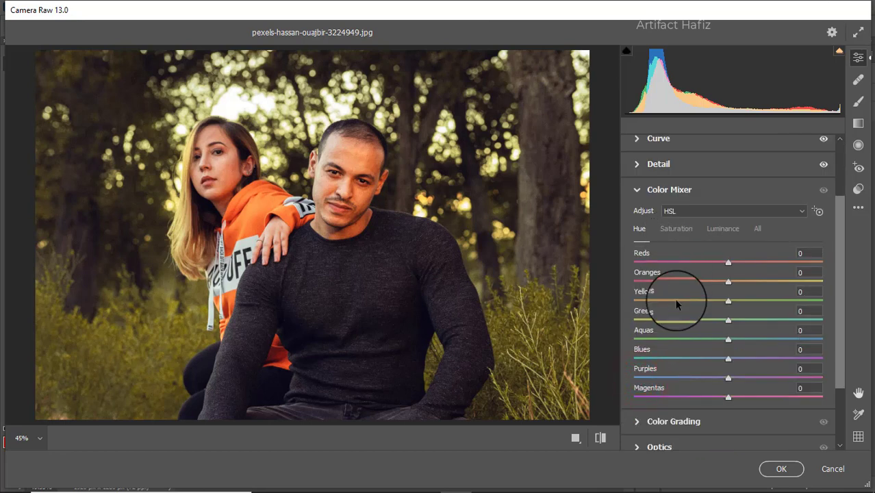
{"action": "scroll", "coordinate": [677, 301], "scroll_direction": "down", "scroll_amount": 2}
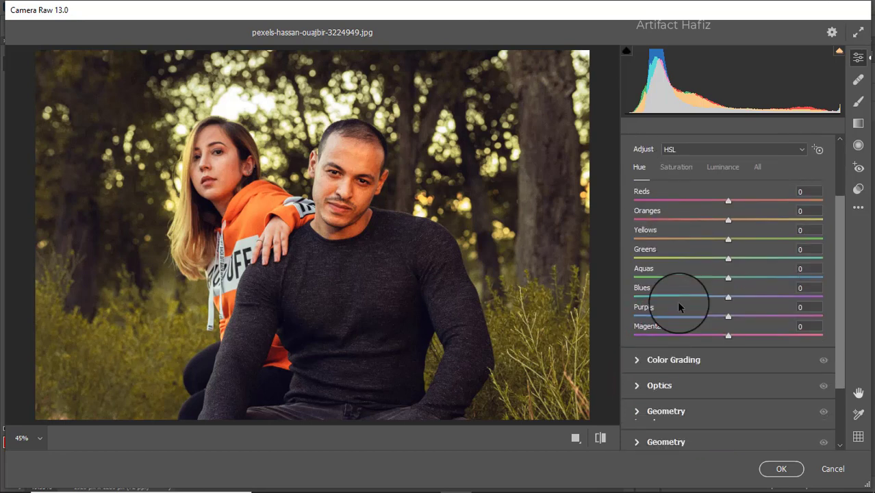
{"action": "left_click", "coordinate": [681, 167]}
{"action": "left_click_drag", "start_coordinate": [728, 201], "coordinate": [753, 206]}
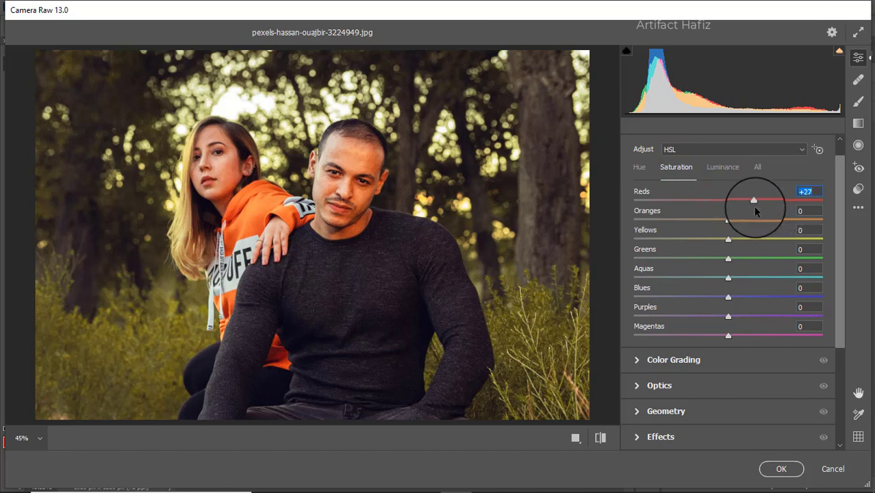
{"action": "left_click_drag", "start_coordinate": [728, 239], "coordinate": [674, 249]}
{"action": "left_click_drag", "start_coordinate": [728, 258], "coordinate": [684, 241]}
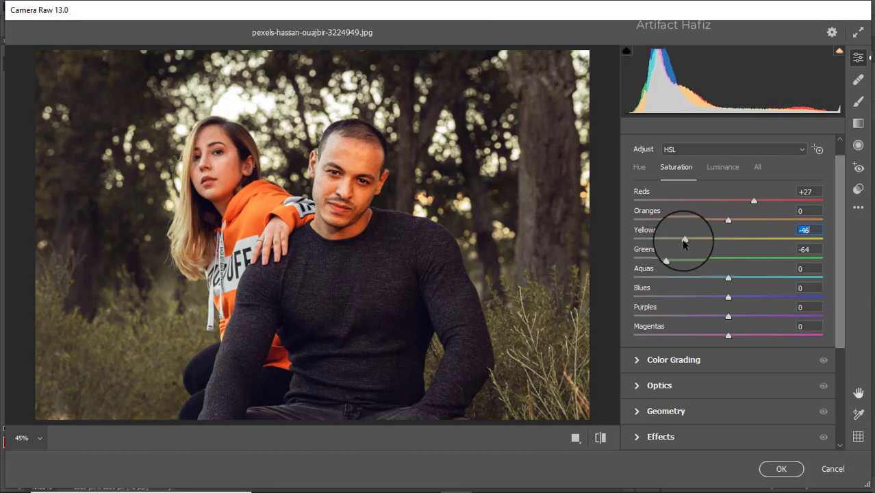
{"action": "left_click", "coordinate": [737, 276]}
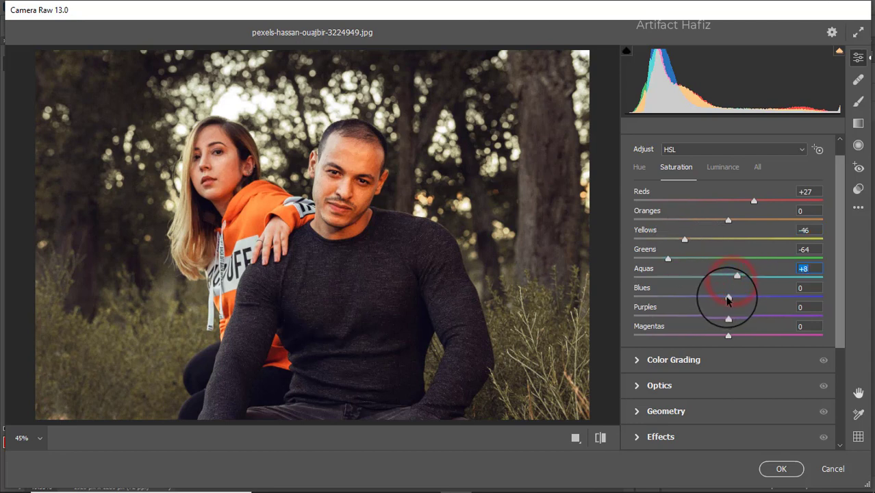
{"action": "left_click_drag", "start_coordinate": [728, 299], "coordinate": [735, 297]}
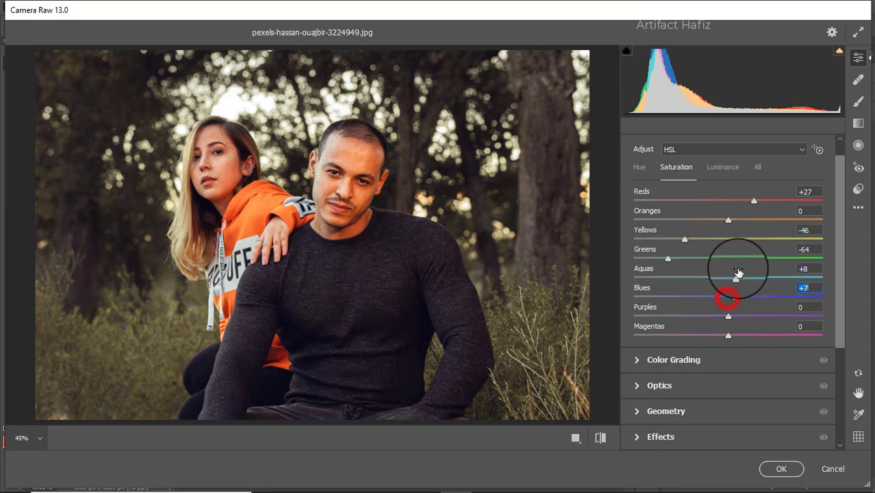
Set HSL Luminance for Oranges to +1, Yellows to +5, Greens to +17, Aquas to +4 and Blues to +5
{"action": "left_click", "coordinate": [724, 167]}
{"action": "left_click_drag", "start_coordinate": [728, 219], "coordinate": [733, 296]}
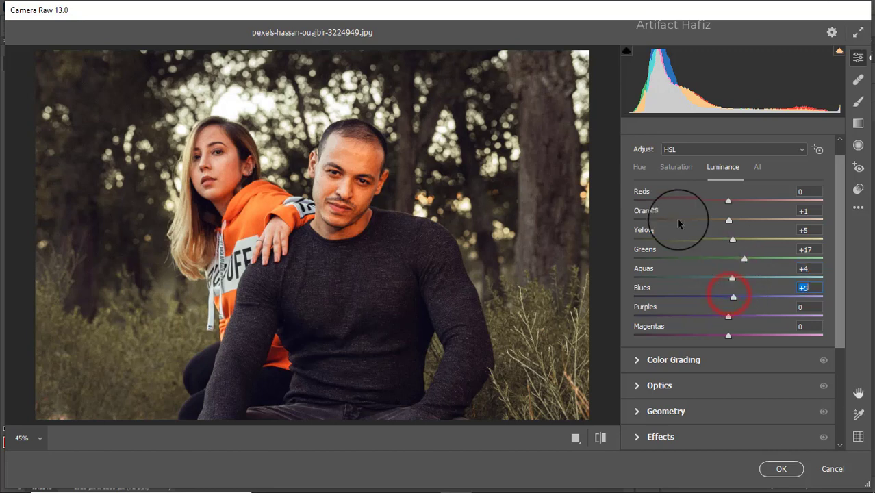
Set HSL Hue for Aquas to -59, Blues to -33, Greens to +64 and Yellows to about -30
{"action": "left_click", "coordinate": [639, 167]}
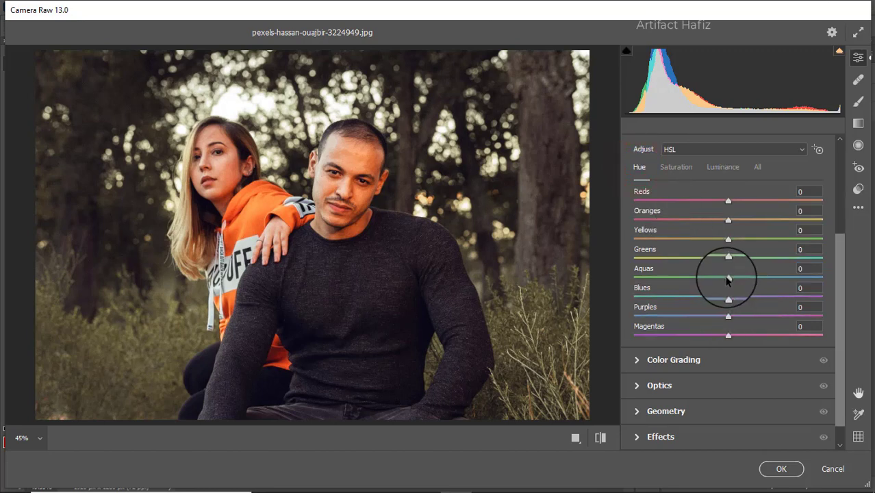
{"action": "left_click_drag", "start_coordinate": [728, 277], "coordinate": [674, 276]}
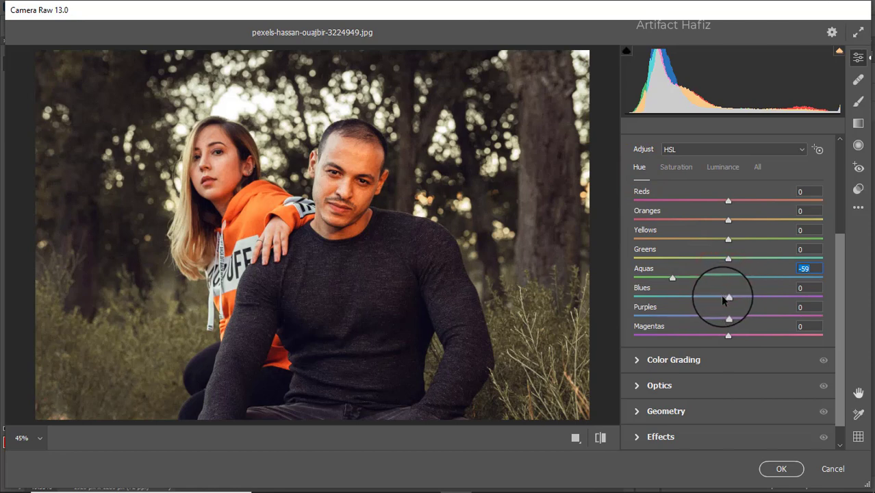
{"action": "left_click_drag", "start_coordinate": [726, 296], "coordinate": [700, 294]}
{"action": "left_click_drag", "start_coordinate": [728, 259], "coordinate": [788, 266]}
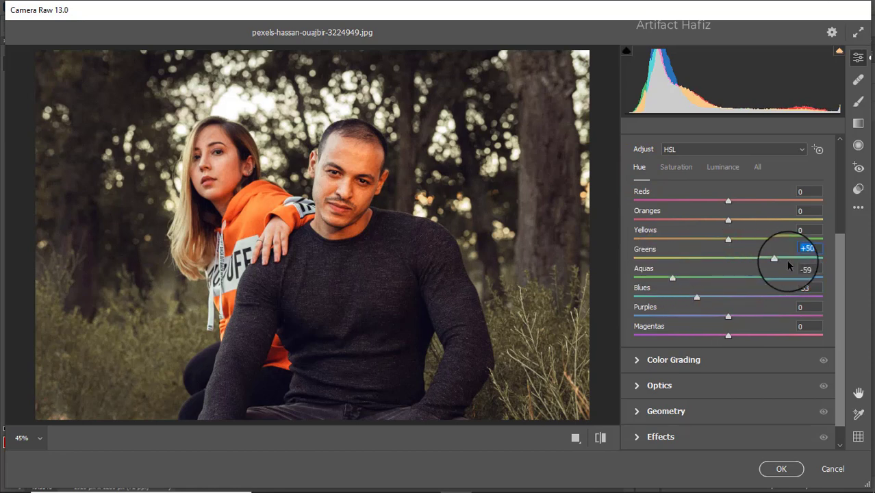
{"action": "left_click_drag", "start_coordinate": [728, 238], "coordinate": [690, 244]}
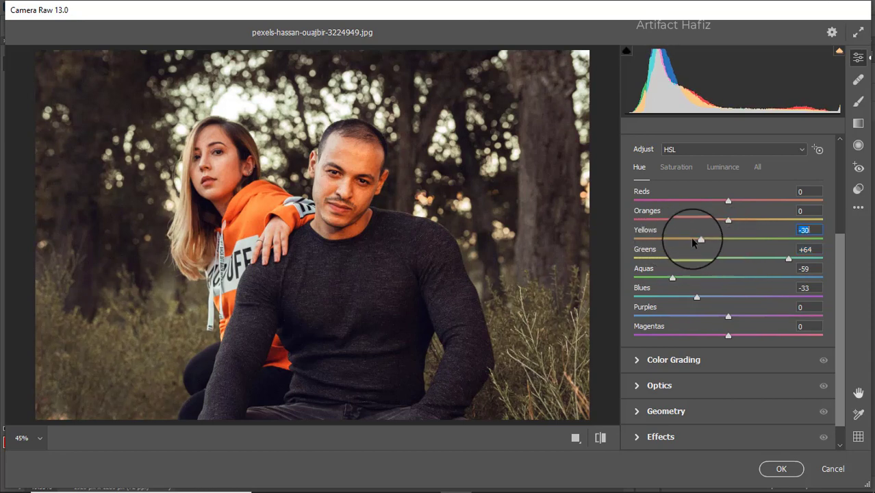
Refine the Yellows by setting their Saturation to -62 and their Hue to -22
{"action": "left_click", "coordinate": [676, 168]}
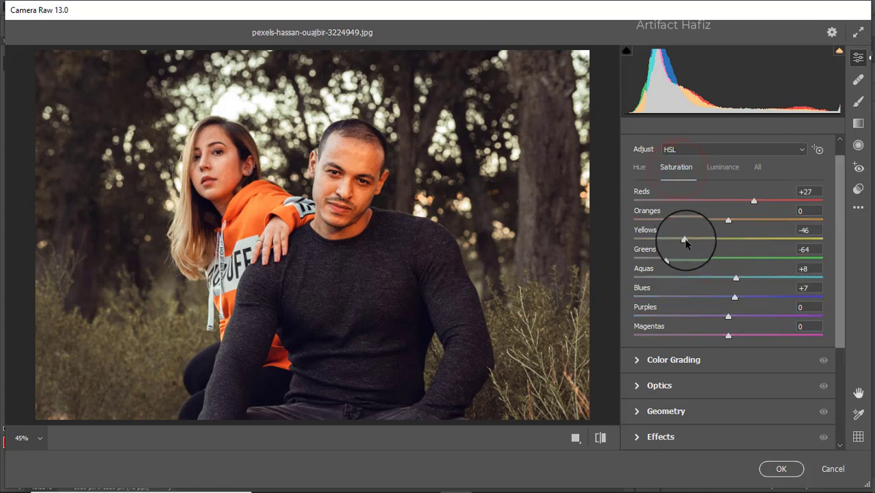
{"action": "mouse_move", "coordinate": [684, 239]}
{"action": "left_mouse_down"}
{"action": "mouse_move", "coordinate": [662, 241]}
{"action": "mouse_move", "coordinate": [673, 238]}
{"action": "left_mouse_up"}
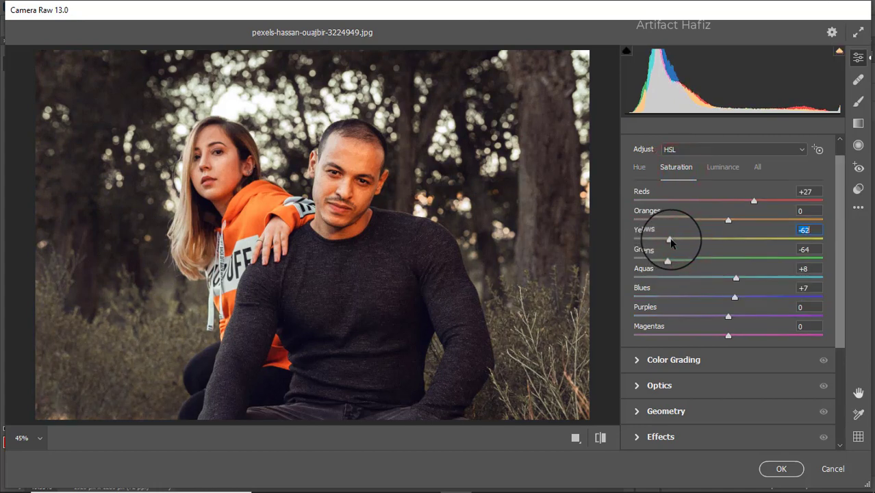
{"action": "left_click", "coordinate": [639, 169]}
{"action": "mouse_move", "coordinate": [702, 241]}
{"action": "left_mouse_down"}
{"action": "mouse_move", "coordinate": [651, 239]}
{"action": "mouse_move", "coordinate": [796, 239]}
{"action": "mouse_move", "coordinate": [710, 241]}
{"action": "left_mouse_up"}
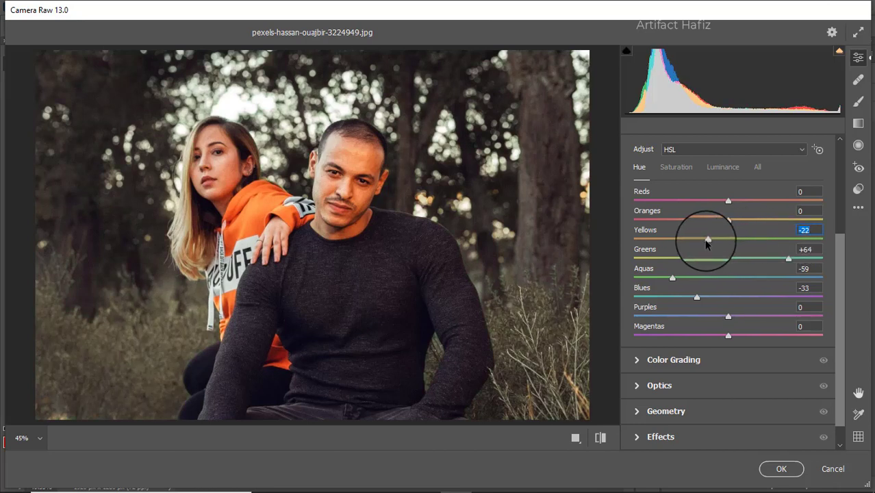
Color grade the shadows toward cyan-blue, the highlights to hue 145, saturation 13, and the midtones to hue 23, saturation 13
{"action": "left_click", "coordinate": [669, 359]}
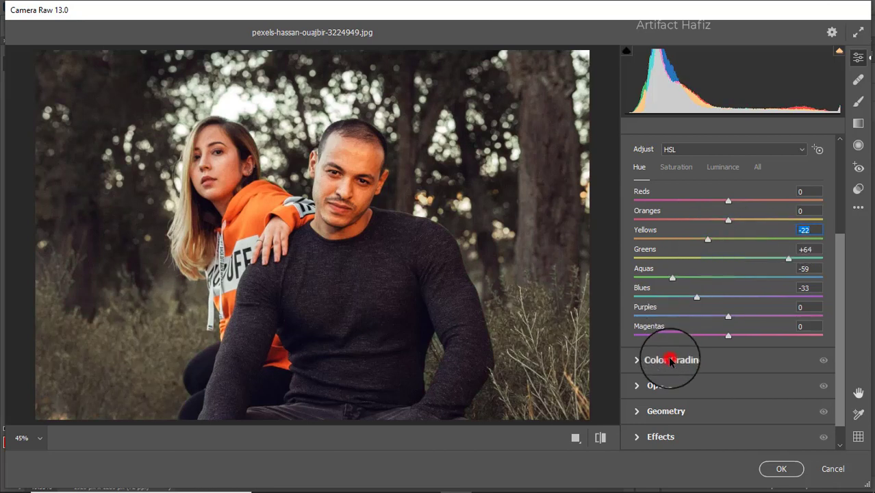
{"action": "mouse_move", "coordinate": [687, 342]}
{"action": "left_mouse_down"}
{"action": "mouse_move", "coordinate": [656, 329]}
{"action": "mouse_move", "coordinate": [702, 286]}
{"action": "mouse_move", "coordinate": [649, 364]}
{"action": "mouse_move", "coordinate": [675, 378]}
{"action": "mouse_move", "coordinate": [629, 369]}
{"action": "mouse_move", "coordinate": [674, 353]}
{"action": "left_mouse_up"}
{"action": "left_click_drag", "start_coordinate": [768, 341], "coordinate": [720, 304]}
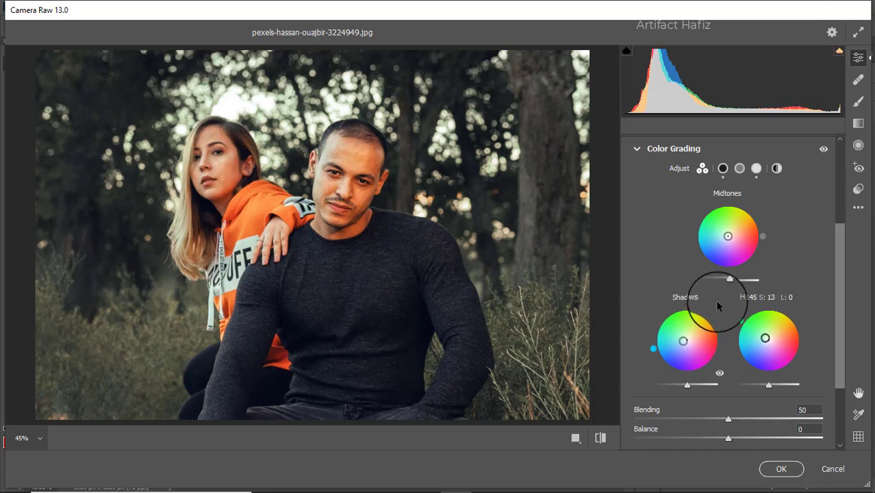
{"action": "left_click_drag", "start_coordinate": [728, 235], "coordinate": [731, 232]}
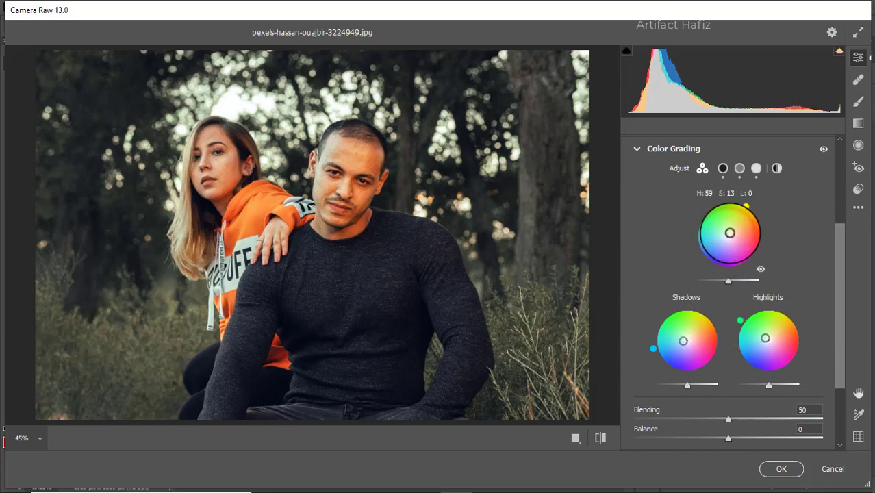
{"action": "left_click_drag", "start_coordinate": [747, 204], "coordinate": [788, 212]}
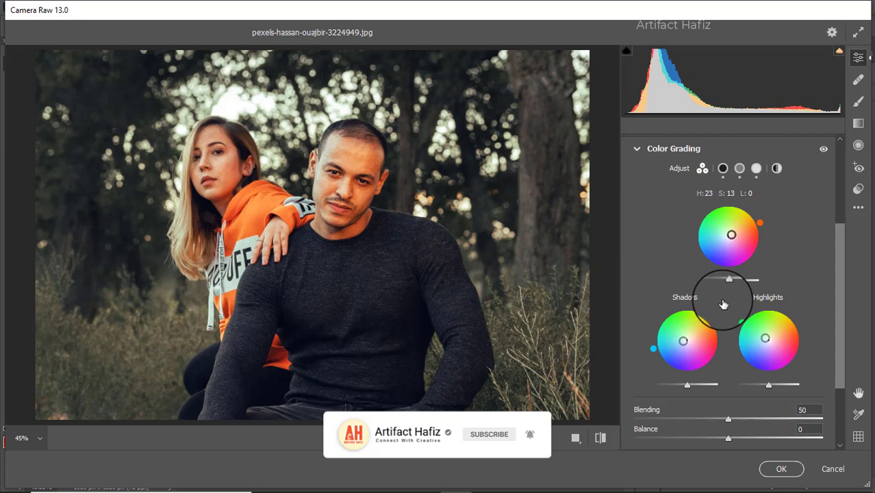
In Calibration, set primary Saturation to +54 for green, -28 for red and -18 for blue
{"action": "scroll", "coordinate": [726, 304], "scroll_direction": "down", "scroll_amount": 3}
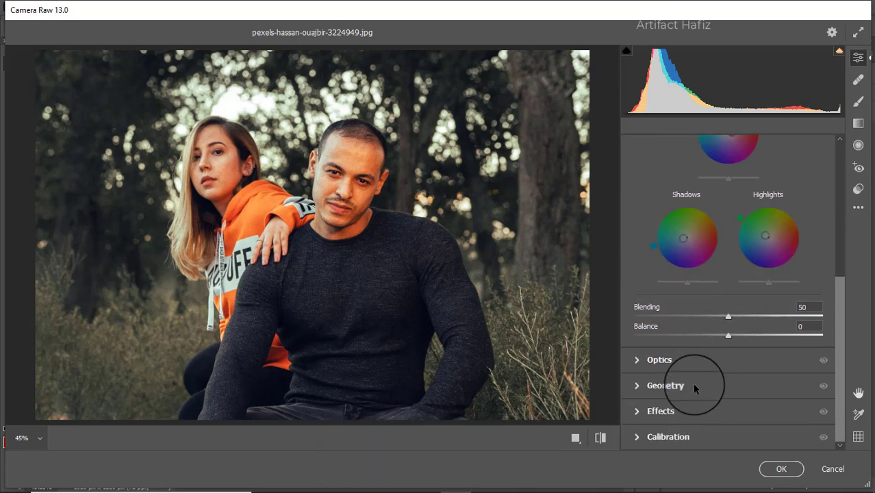
{"action": "left_click", "coordinate": [661, 437]}
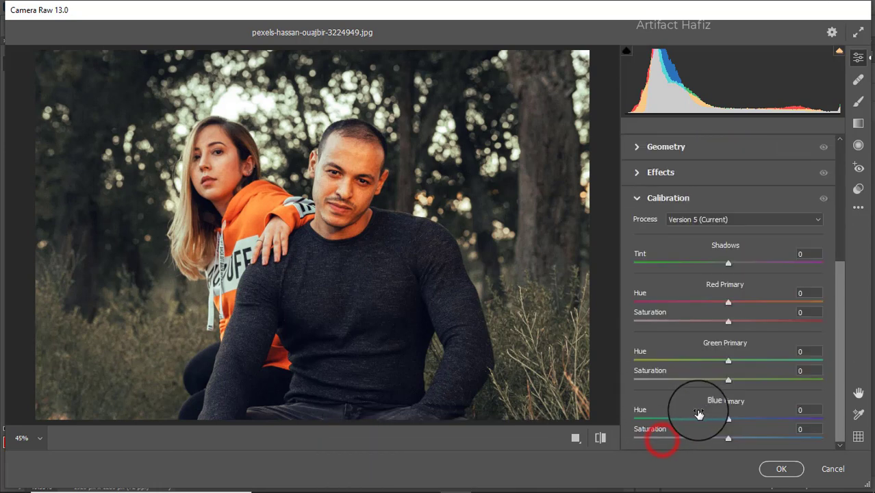
{"action": "left_click_drag", "start_coordinate": [729, 378], "coordinate": [799, 381]}
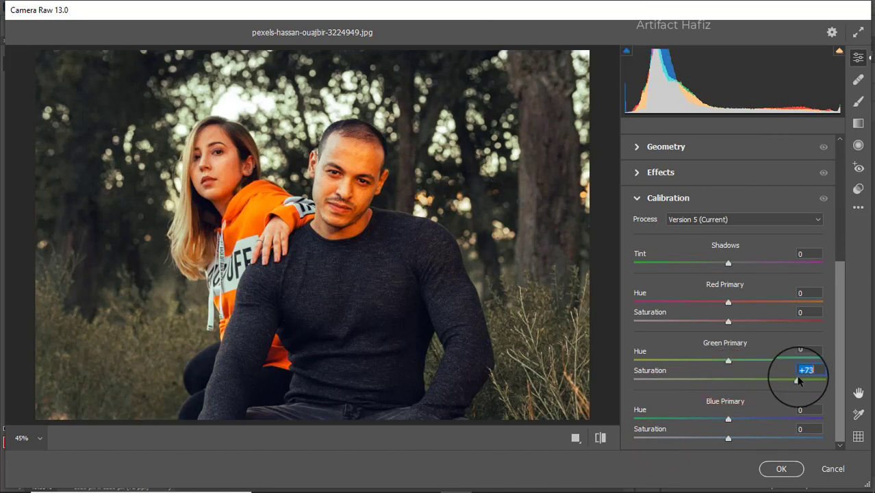
{"action": "left_click_drag", "start_coordinate": [799, 381], "coordinate": [779, 380]}
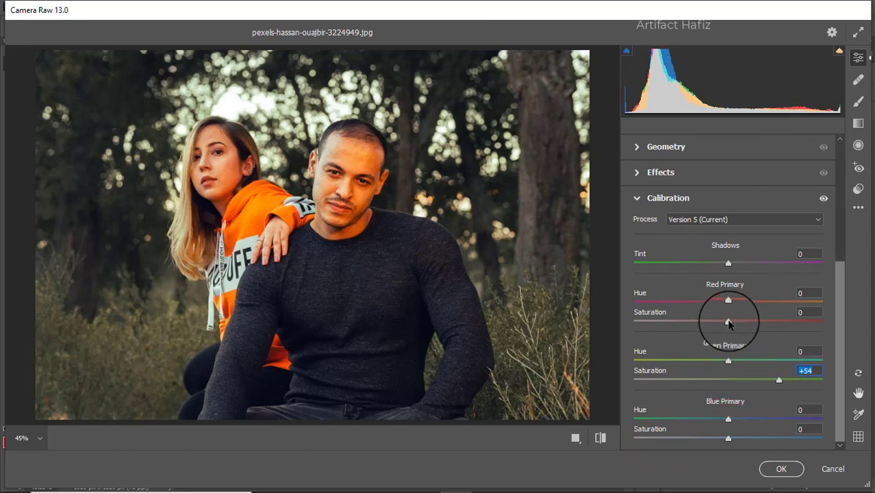
{"action": "left_click_drag", "start_coordinate": [729, 321], "coordinate": [702, 323]}
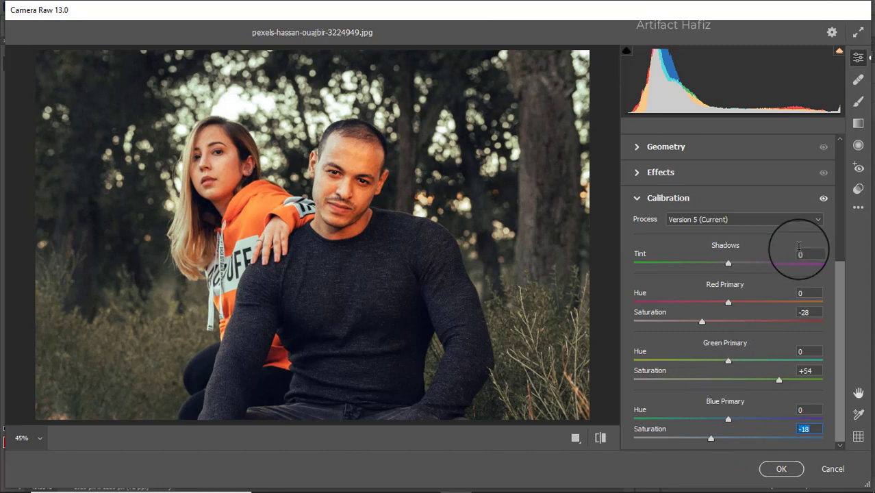
Add a graduated filter from the photo's upper edge down to the man's lower torso and set its Exposure to +0.40
{"action": "left_click", "coordinate": [859, 123]}
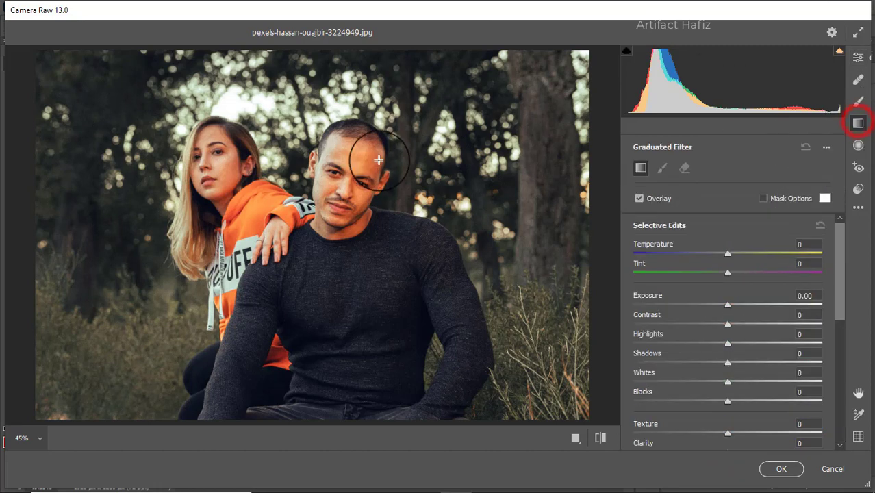
{"action": "left_click_drag", "start_coordinate": [255, 55], "coordinate": [277, 233]}
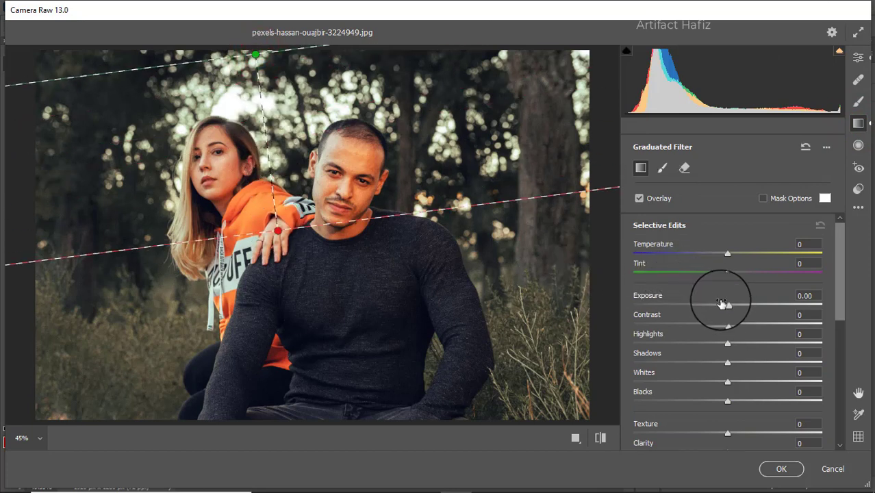
{"action": "left_click_drag", "start_coordinate": [729, 304], "coordinate": [762, 306]}
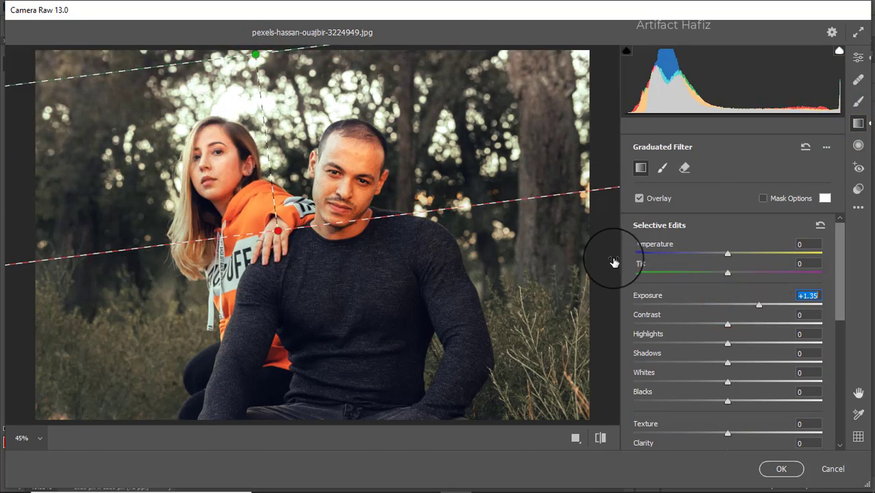
{"action": "left_click_drag", "start_coordinate": [277, 231], "coordinate": [300, 370]}
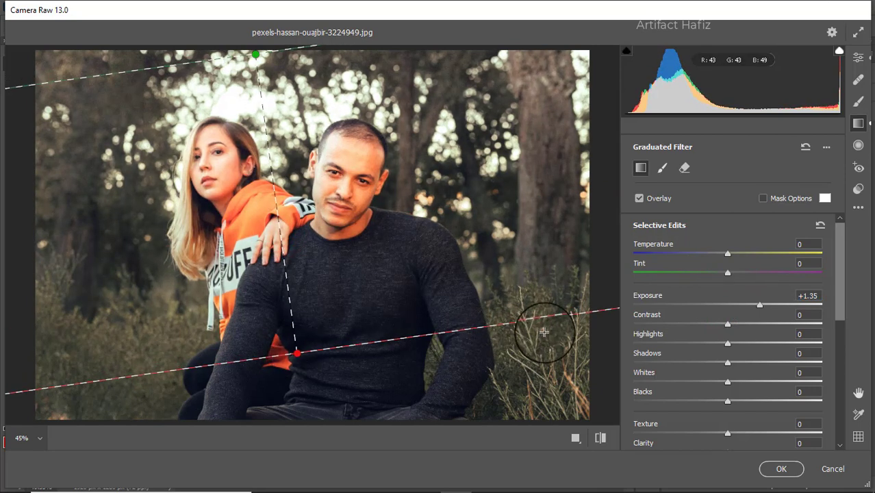
{"action": "left_click_drag", "start_coordinate": [759, 304], "coordinate": [747, 312]}
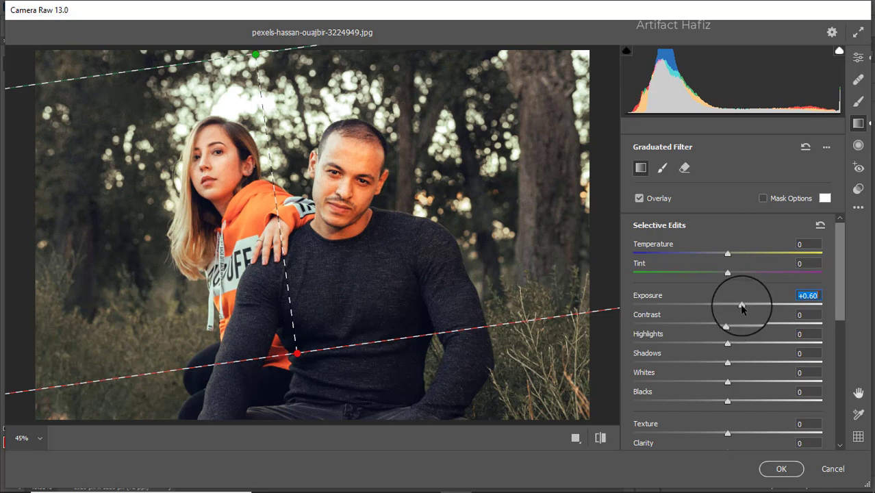
{"action": "left_click_drag", "start_coordinate": [740, 308], "coordinate": [739, 309]}
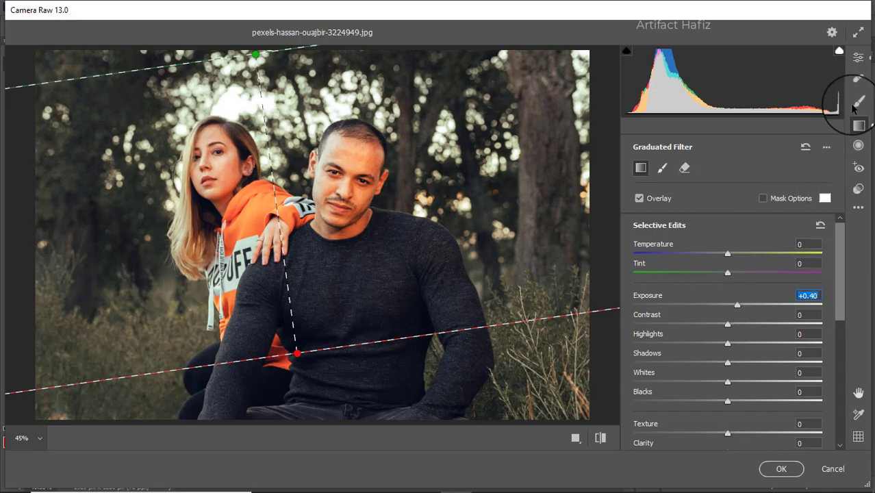
Compare the before and after versions side by side and apply the Camera Raw adjustments to the layer
{"action": "left_click", "coordinate": [858, 57]}
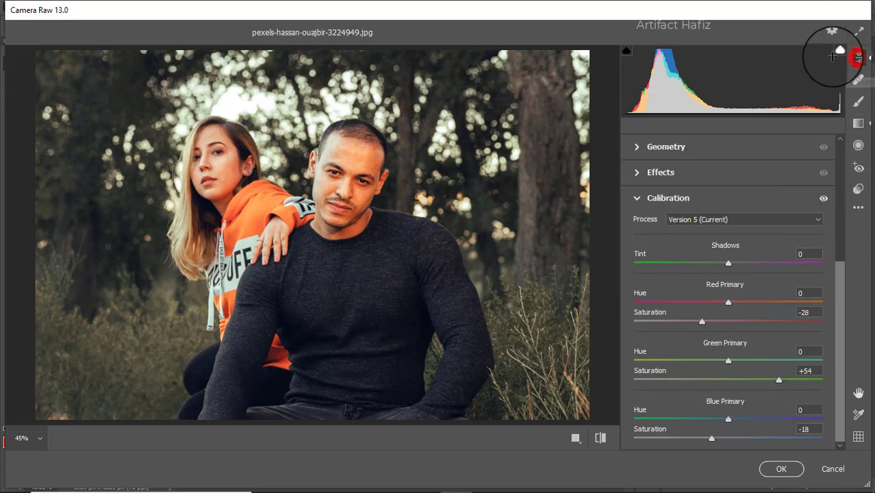
{"action": "left_click", "coordinate": [574, 438]}
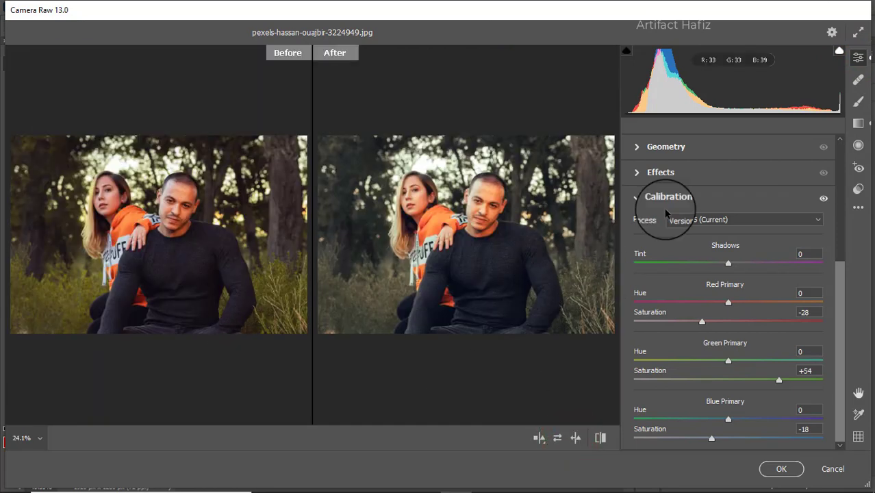
{"action": "left_click", "coordinate": [781, 469]}
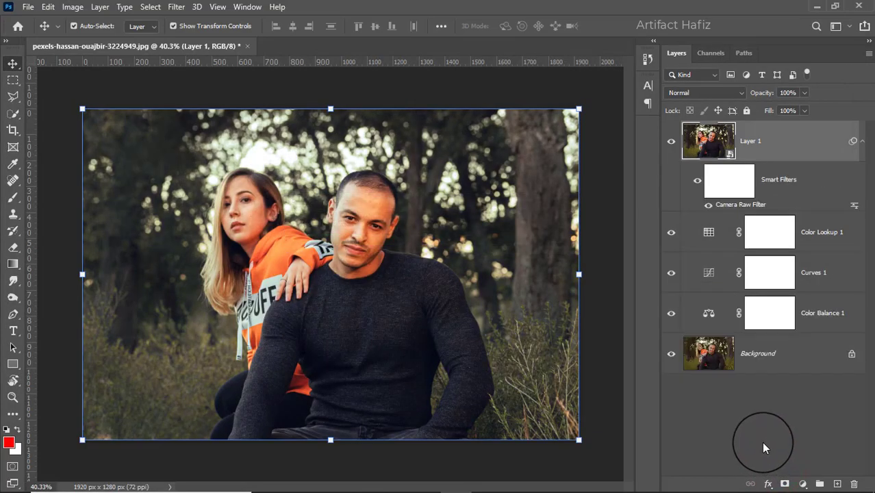
Compare the original background with the graded result by repeatedly hiding and restoring all the layers above it
{"action": "left_click", "coordinate": [672, 355], "text": "alt"}
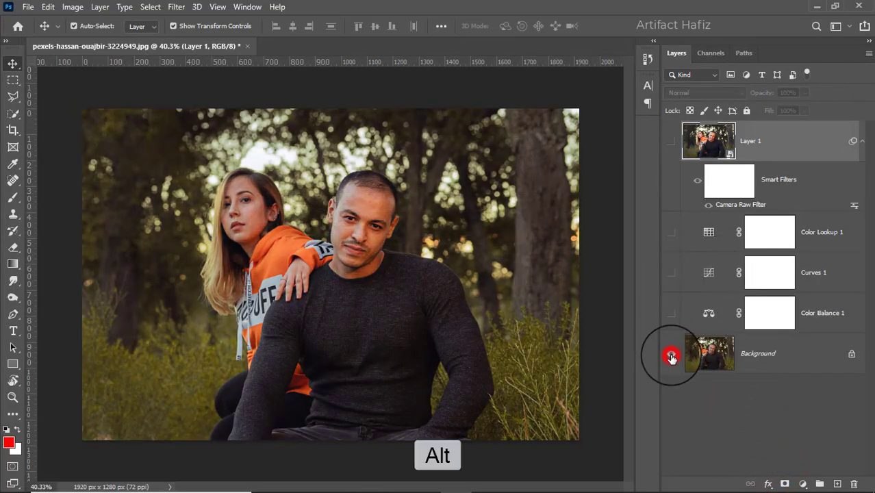
{"action": "left_click", "coordinate": [672, 356], "text": "alt"}
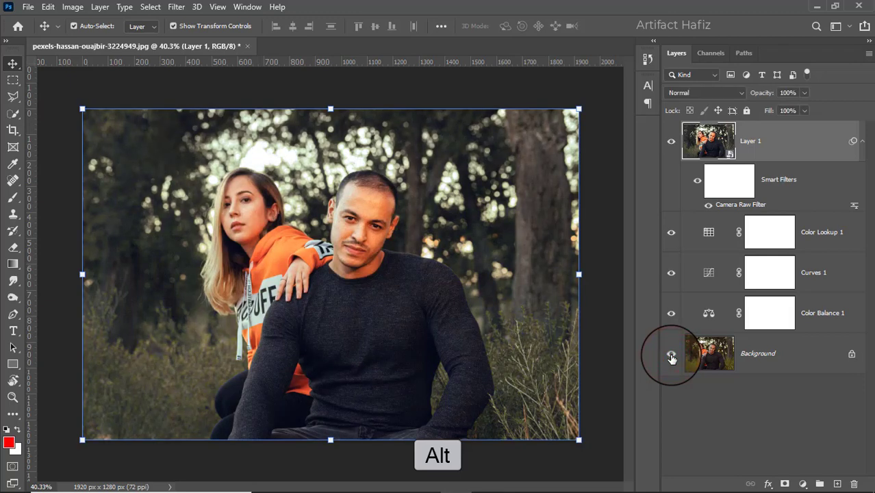
{"action": "left_click", "coordinate": [672, 355], "text": "alt"}
{"action": "left_click", "coordinate": [672, 355], "text": "alt"}
{"action": "left_click", "coordinate": [671, 356], "text": "alt"}
{"action": "left_click", "coordinate": [672, 356], "text": "alt"}
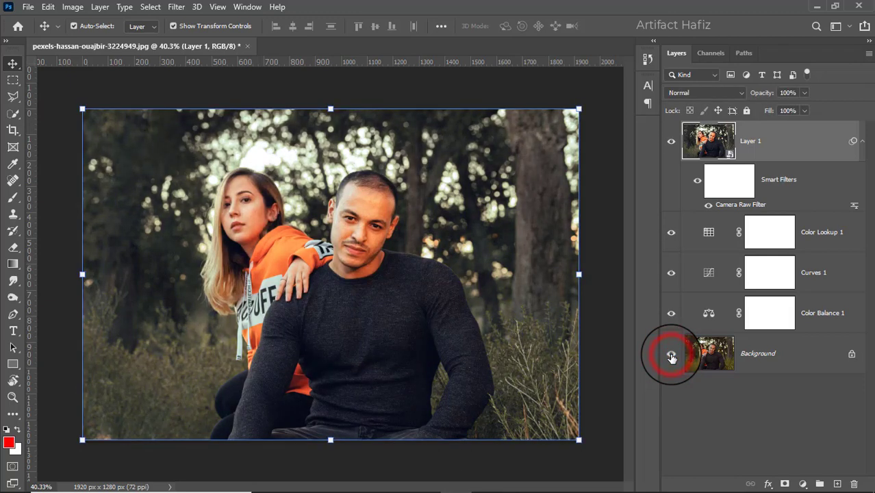